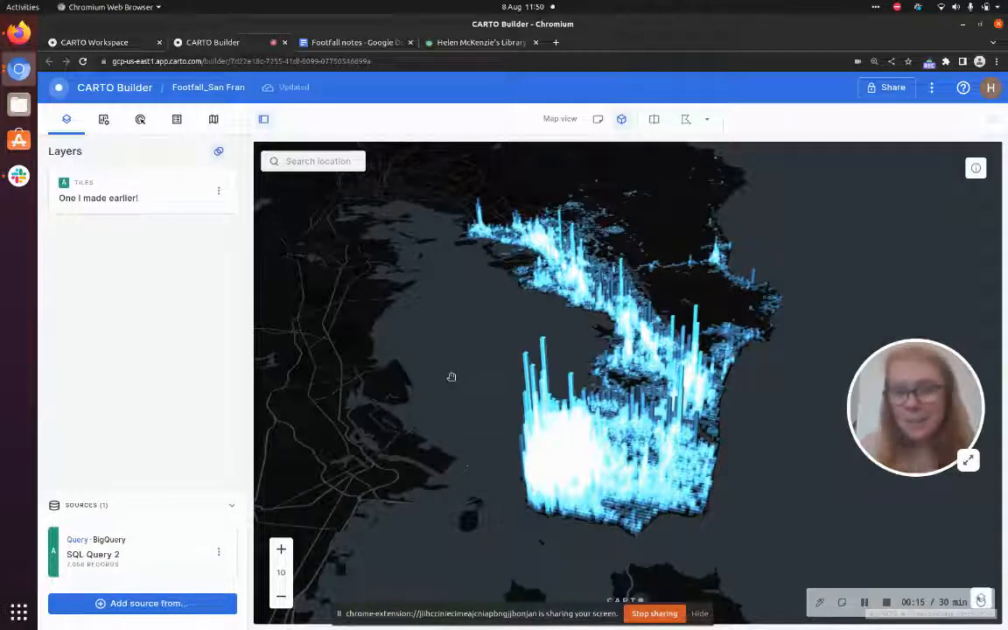
Open the Data Observatory's Spatial Data Catalog in the CARTO Workspace tab
{"action": "left_click_drag", "start_coordinate": [477, 387], "coordinate": [592, 369]}
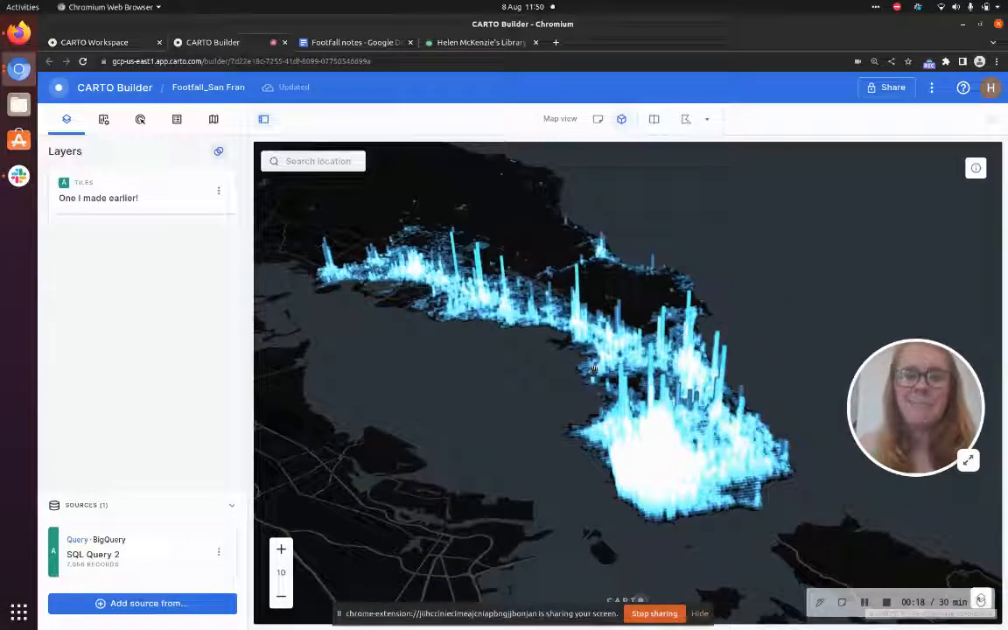
{"action": "left_click", "coordinate": [93, 44]}
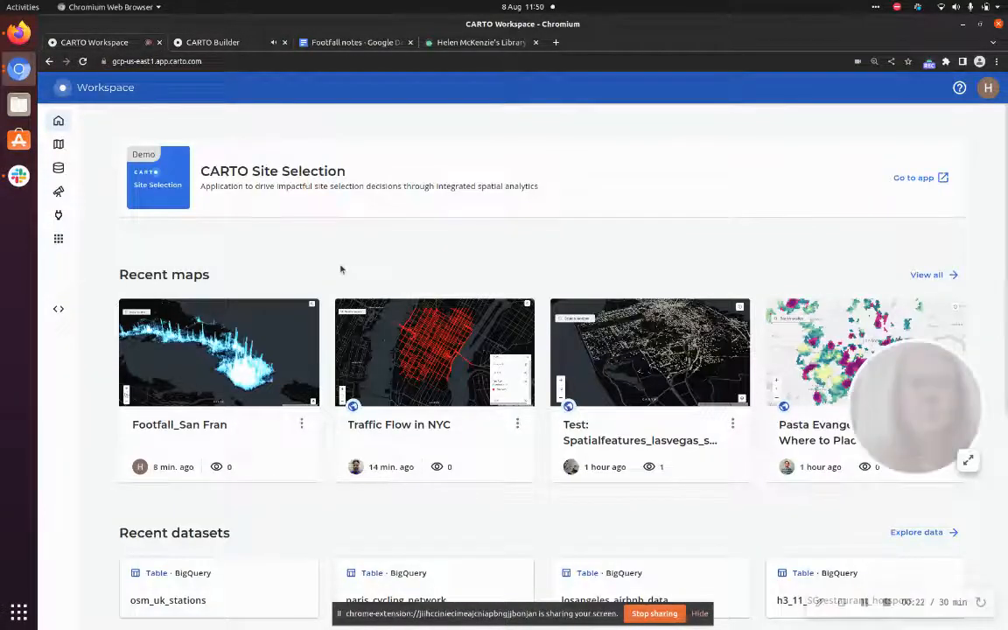
{"action": "mouse_move", "coordinate": [76, 170]}
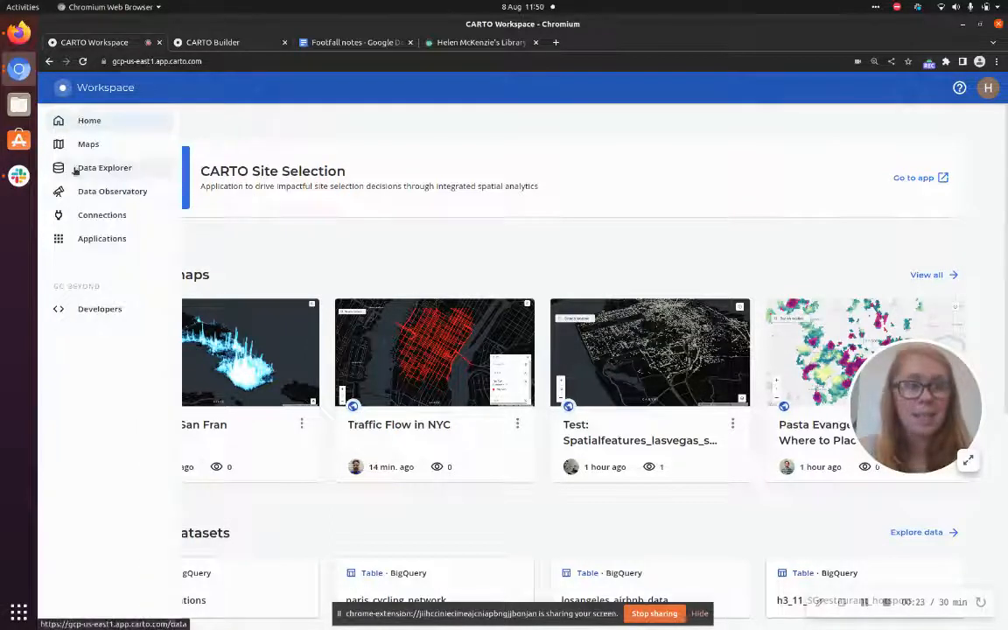
{"action": "left_click", "coordinate": [76, 192]}
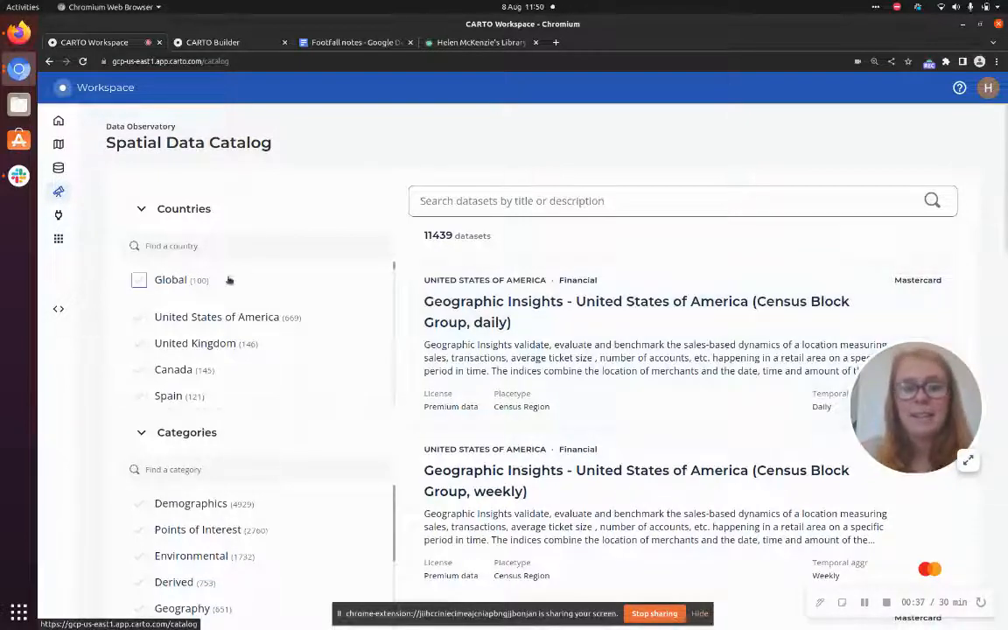
Filter the catalog to United States of America, the Human Mobility category and the Unacast source
{"action": "left_click", "coordinate": [223, 320]}
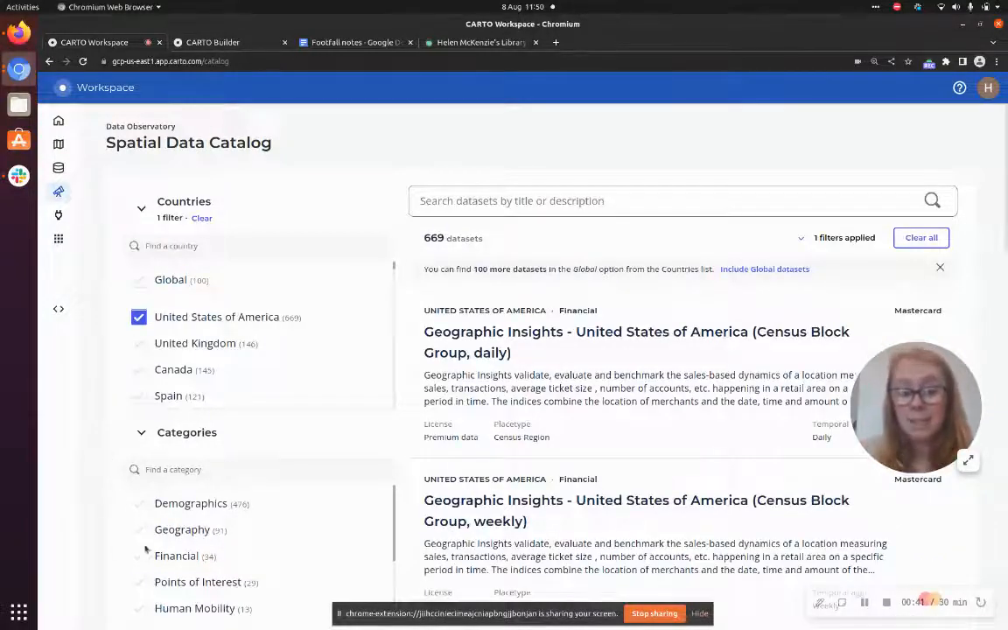
{"action": "left_click", "coordinate": [201, 607]}
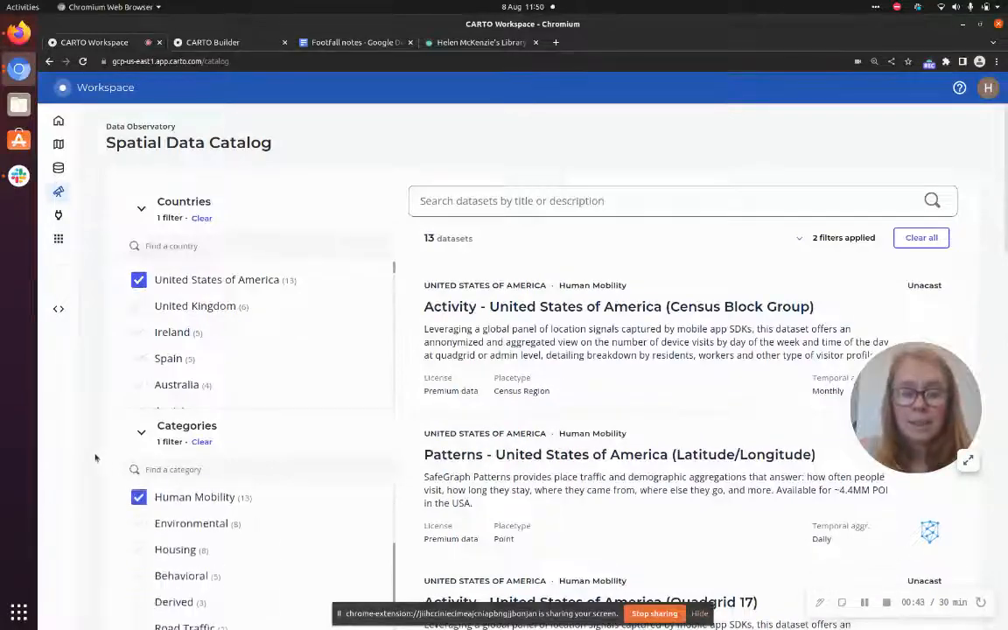
{"action": "scroll", "coordinate": [107, 477], "scroll_direction": "down", "scroll_amount": 2}
{"action": "scroll", "coordinate": [107, 477], "scroll_direction": "down", "scroll_amount": 5}
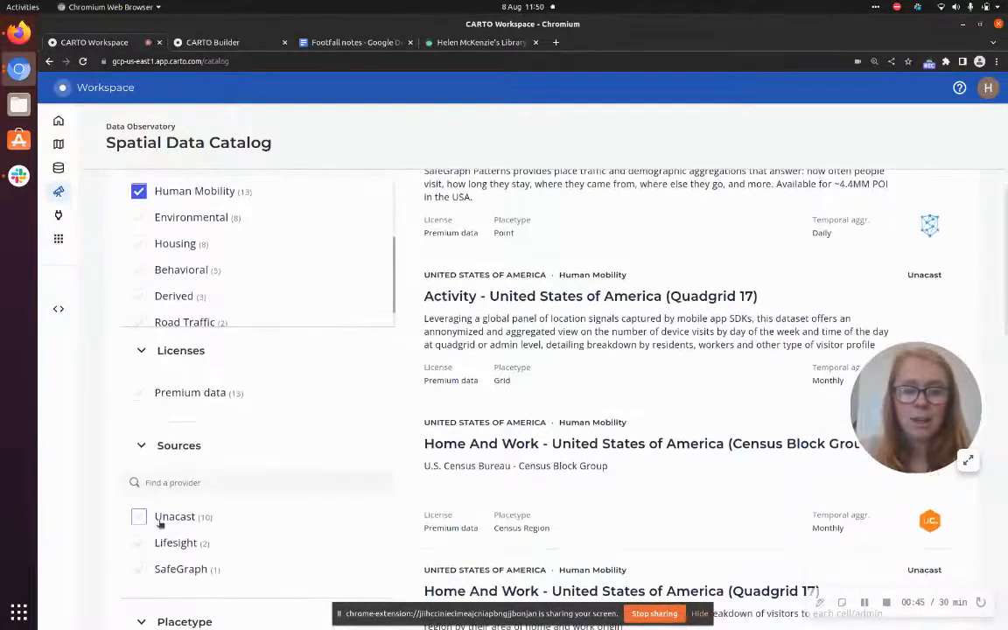
{"action": "left_click", "coordinate": [162, 519]}
{"action": "scroll", "coordinate": [348, 523], "scroll_direction": "up", "scroll_amount": 6}
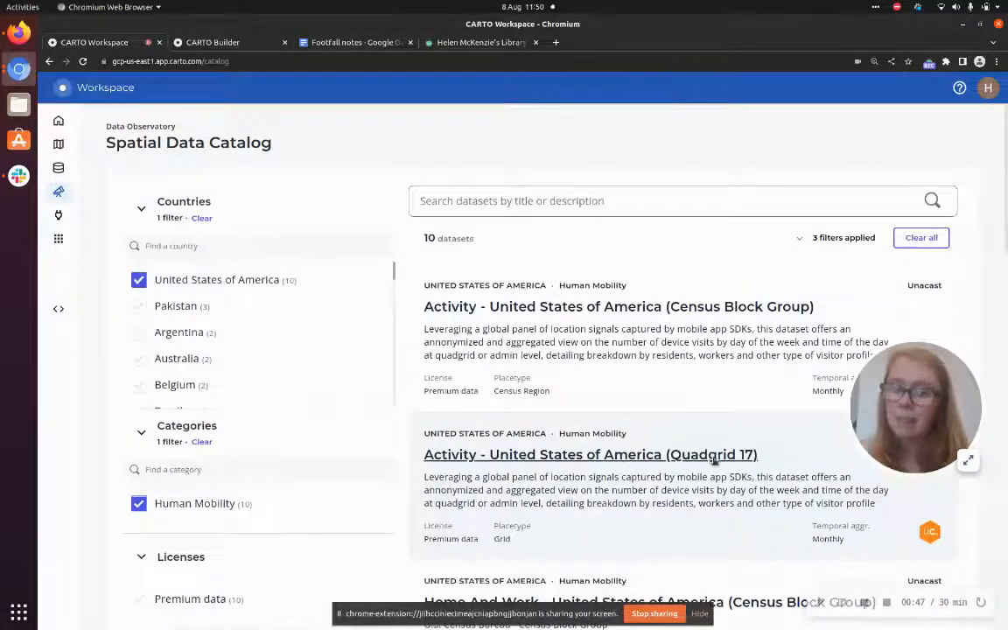
Open the Activity - United States of America (Quadgrid 17) dataset, access its data and review its data preview and variables
{"action": "left_click", "coordinate": [713, 457]}
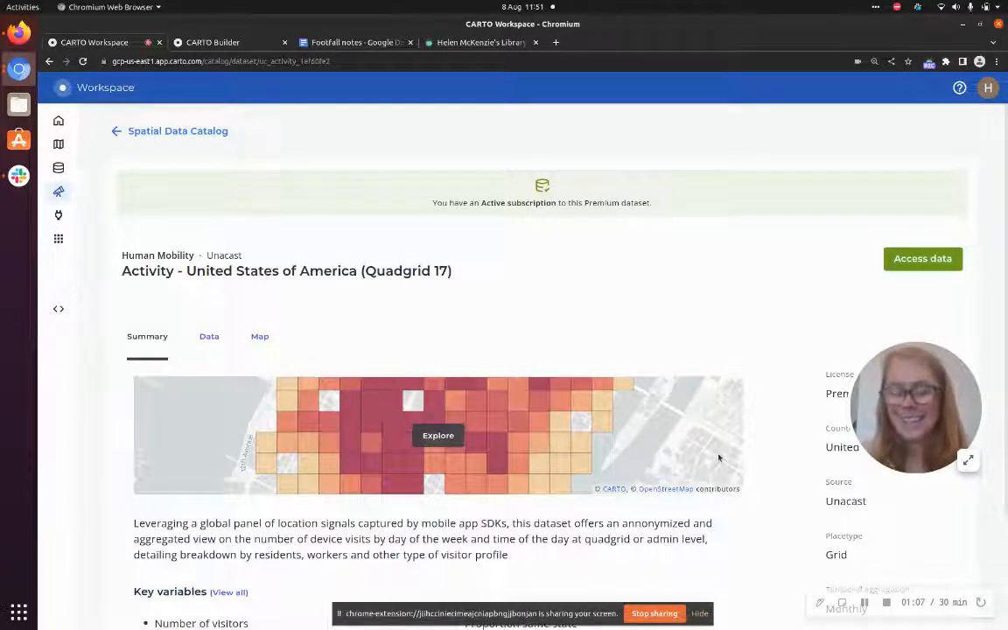
{"action": "left_click", "coordinate": [903, 260]}
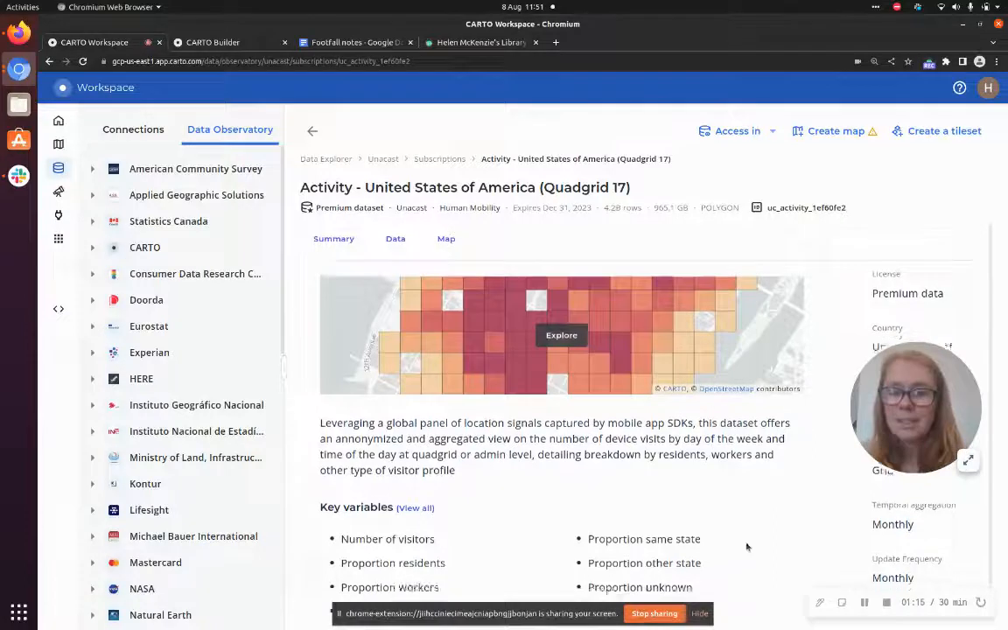
{"action": "scroll", "coordinate": [692, 472], "scroll_direction": "down", "scroll_amount": 1}
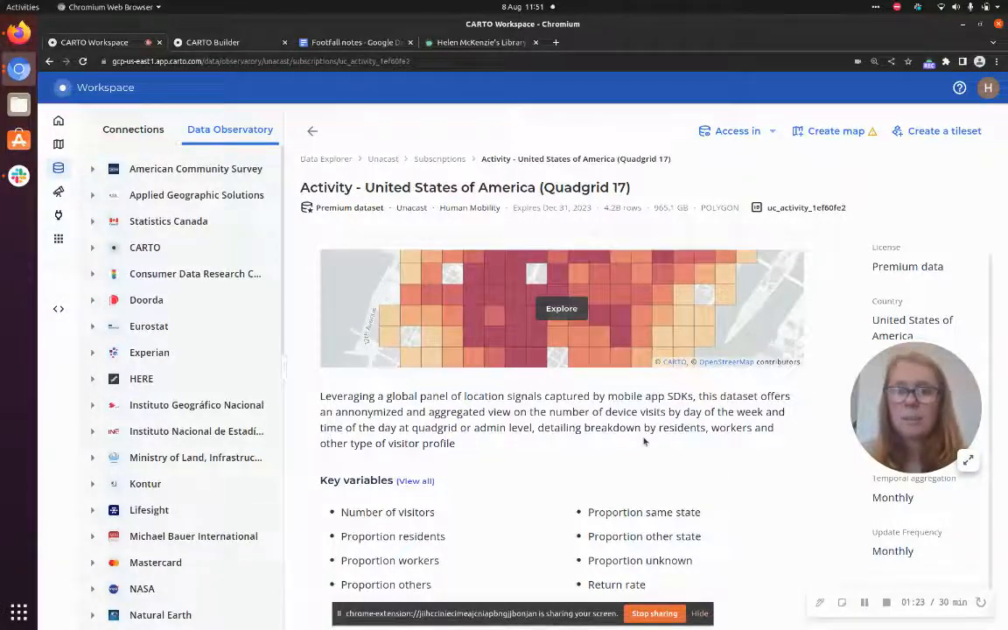
{"action": "scroll", "coordinate": [639, 418], "scroll_direction": "up", "scroll_amount": 1}
{"action": "left_click", "coordinate": [394, 242]}
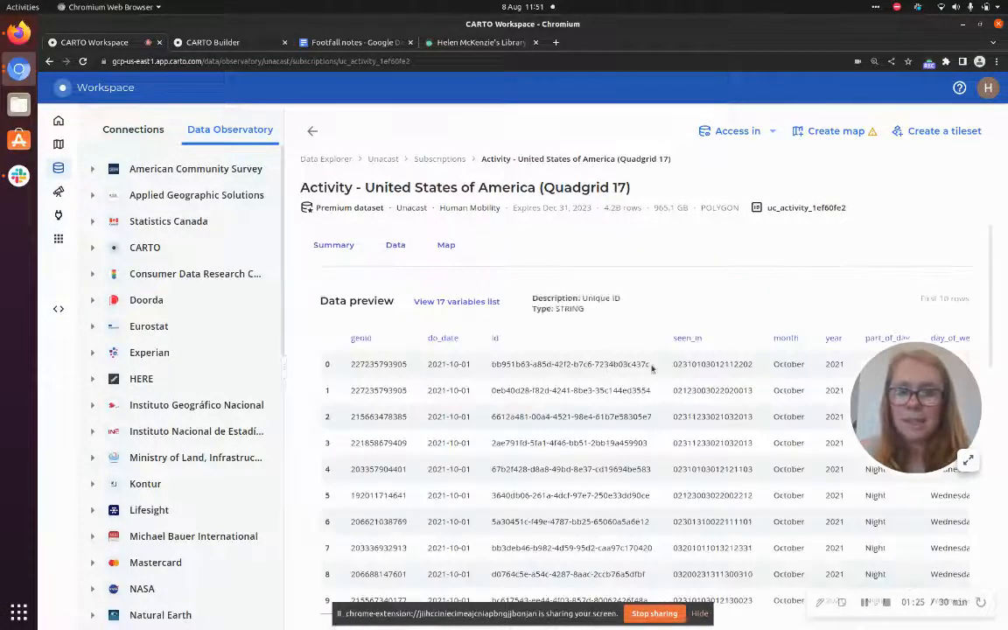
{"action": "scroll", "coordinate": [639, 525], "scroll_direction": "down", "scroll_amount": 3}
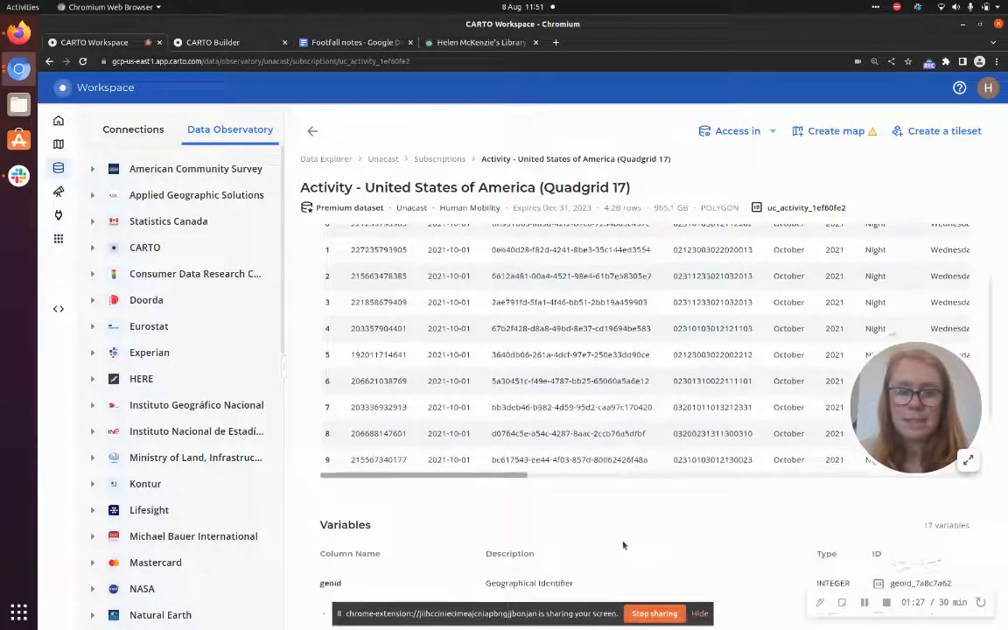
{"action": "scroll", "coordinate": [619, 516], "scroll_direction": "down", "scroll_amount": 4}
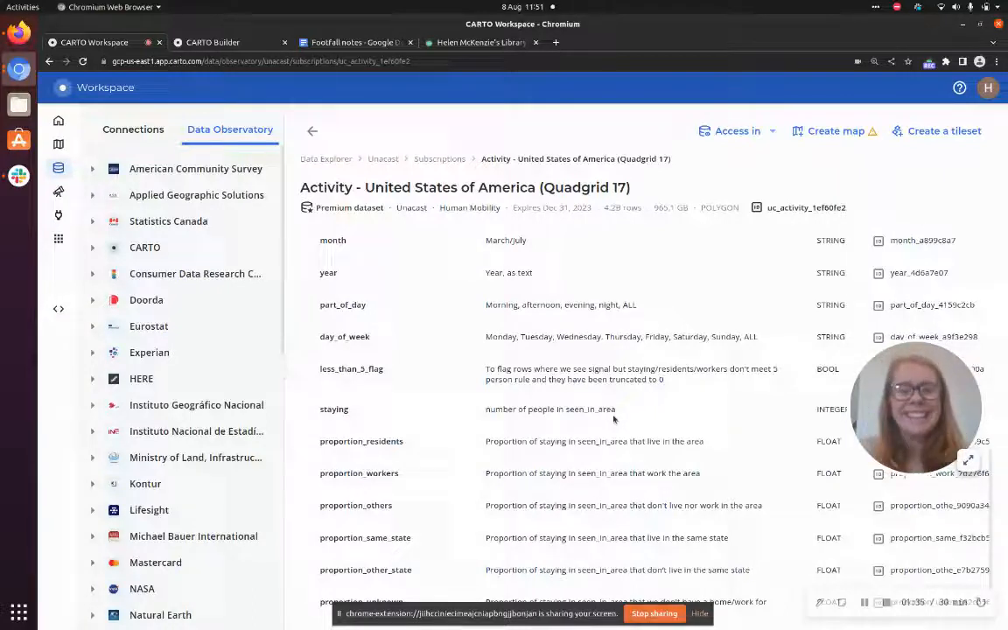
Return to the Builder map and hide the "One I made earlier!" layer
{"action": "left_click", "coordinate": [217, 43]}
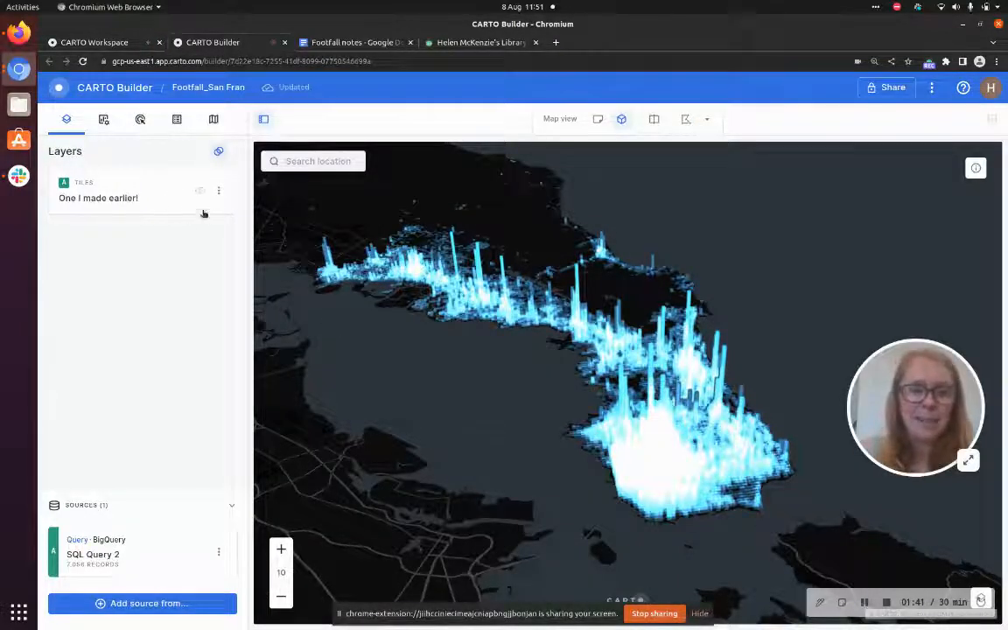
{"action": "left_click", "coordinate": [199, 191]}
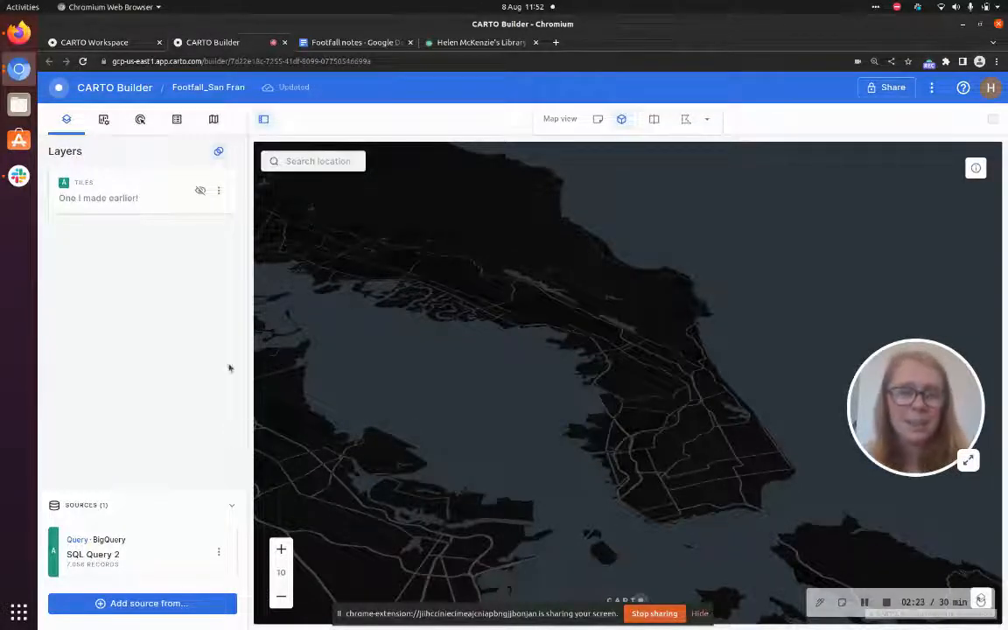
In the Footfall notes document, select the SQL code under CODE
{"action": "left_click", "coordinate": [347, 42]}
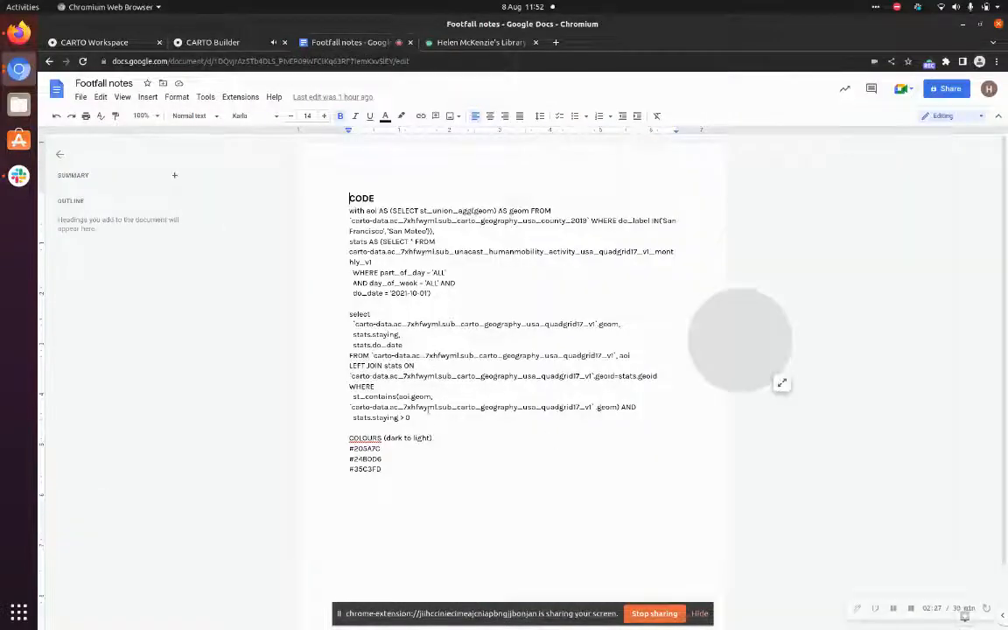
{"action": "left_click_drag", "start_coordinate": [410, 418], "coordinate": [346, 211]}
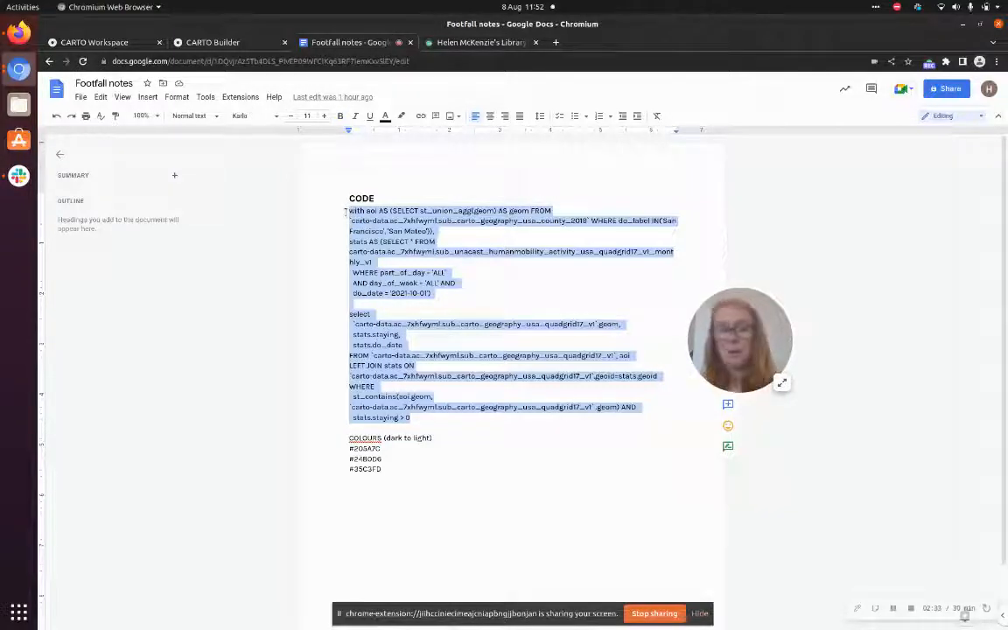
Add a new Custom Query (SQL) source to the map, paste the copied query and expand the SQL editor
{"action": "left_click", "coordinate": [232, 44]}
{"action": "left_click", "coordinate": [185, 604]}
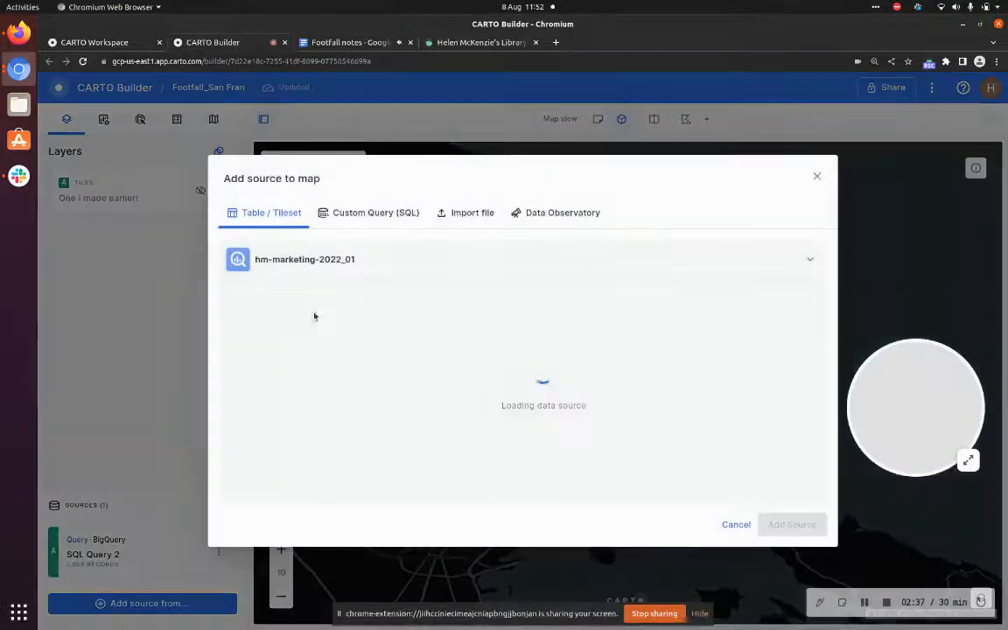
{"action": "left_click", "coordinate": [372, 226]}
{"action": "left_click", "coordinate": [790, 524]}
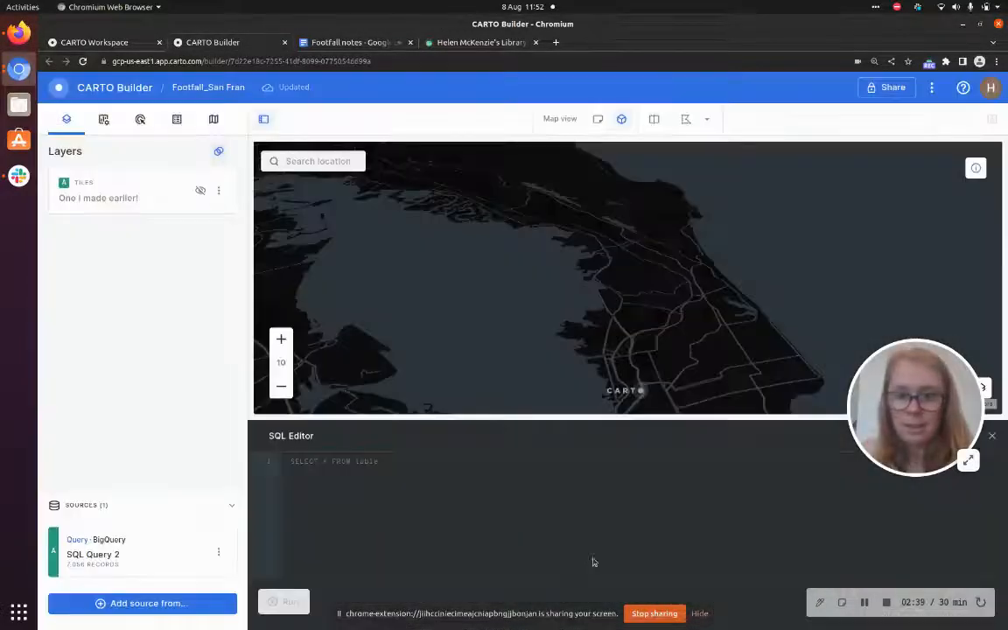
{"action": "key", "text": "ctrl+v"}
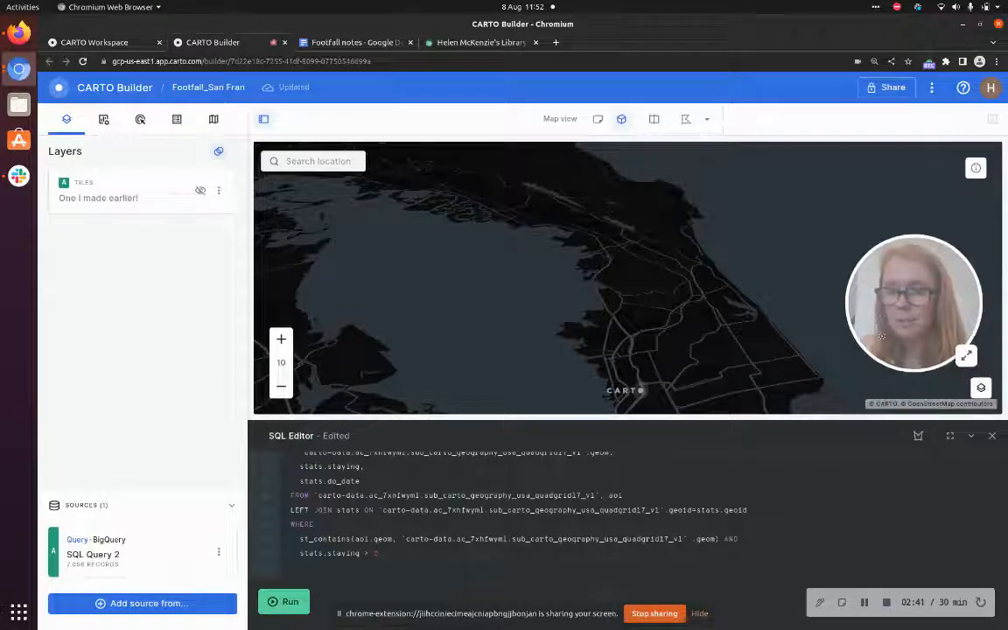
{"action": "left_click", "coordinate": [949, 436]}
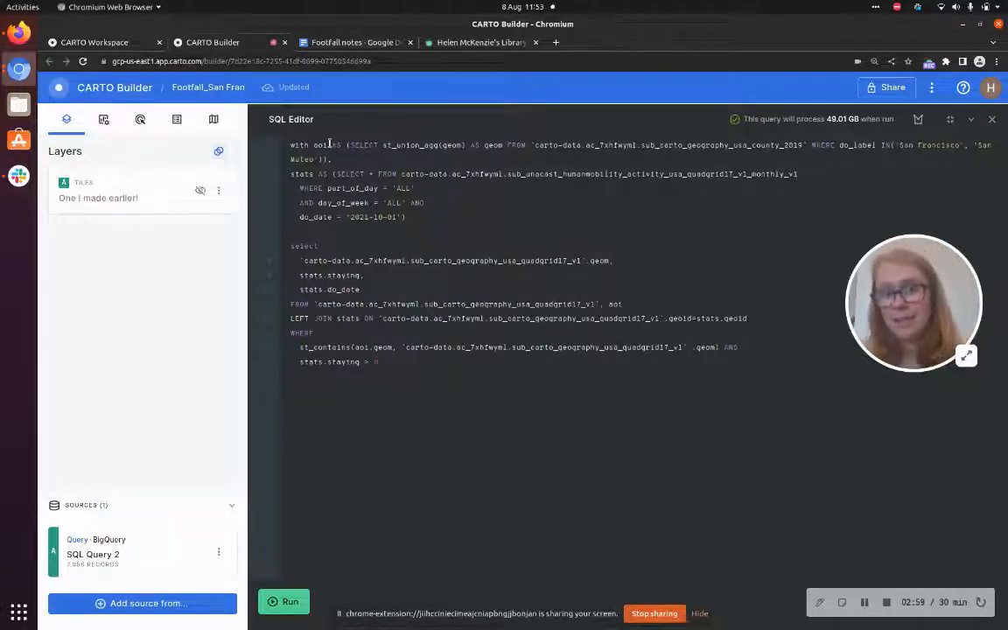
Examine the query's table references, filters, join and conditions in the SQL editor
{"action": "left_click_drag", "start_coordinate": [530, 144], "coordinate": [807, 147]}
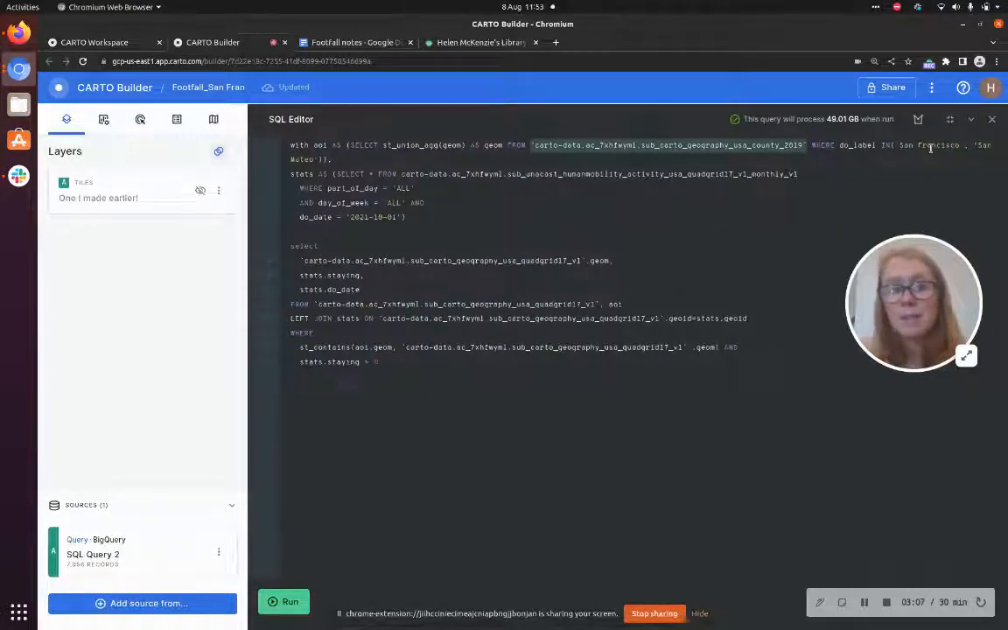
{"action": "left_click_drag", "start_coordinate": [465, 148], "coordinate": [383, 150]}
{"action": "left_click", "coordinate": [383, 157]}
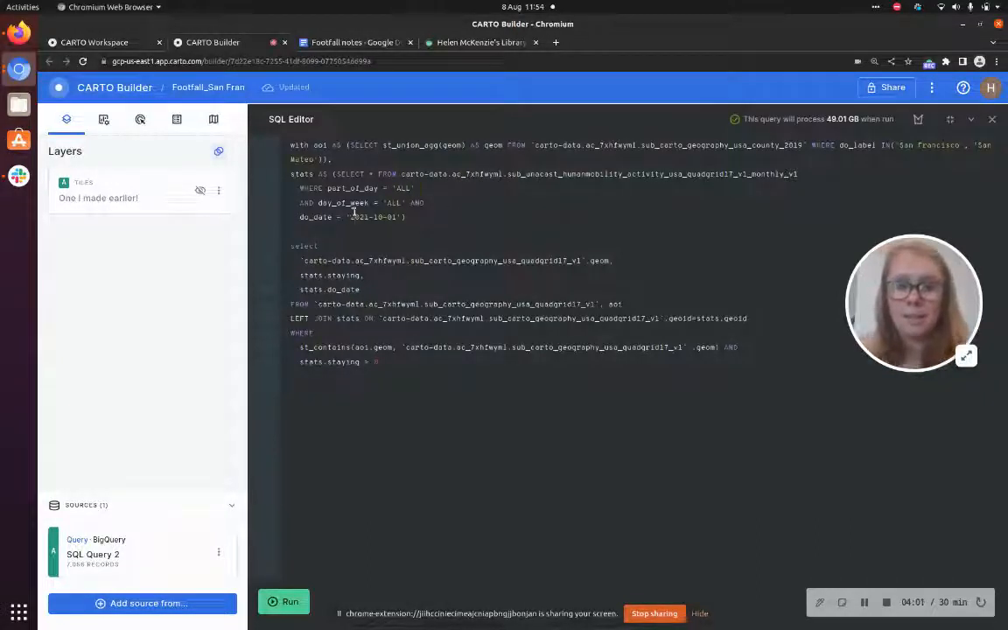
{"action": "left_click_drag", "start_coordinate": [388, 217], "coordinate": [394, 218]}
{"action": "left_click", "coordinate": [427, 227]}
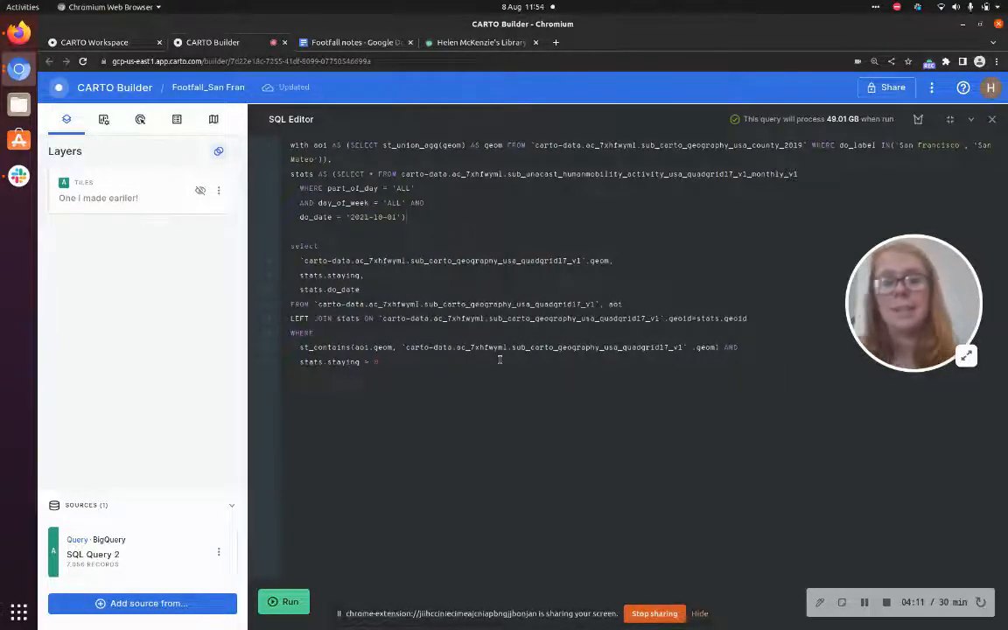
{"action": "left_click_drag", "start_coordinate": [599, 304], "coordinate": [319, 311]}
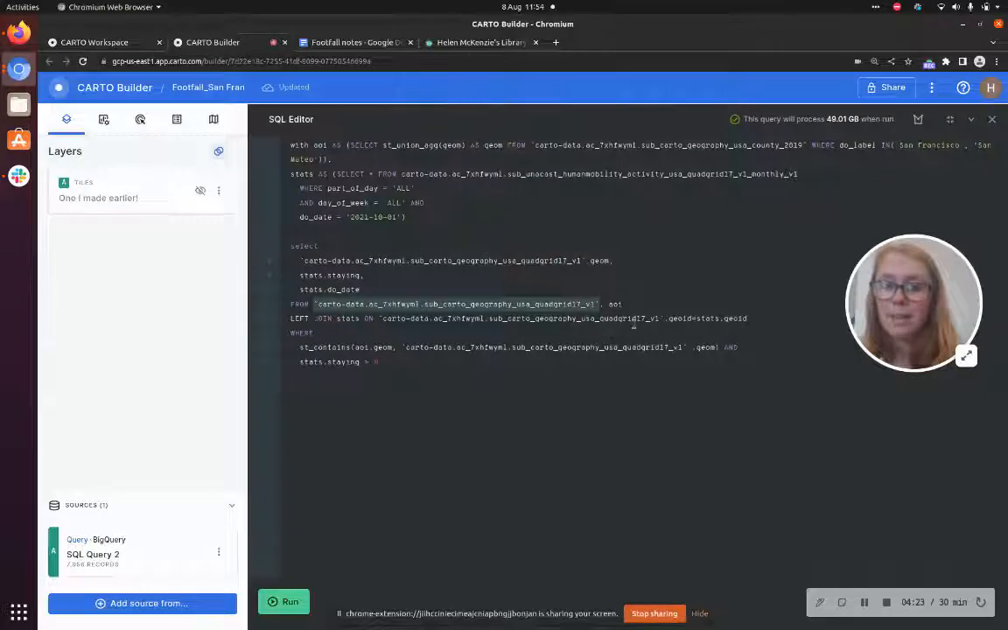
{"action": "left_click", "coordinate": [610, 366]}
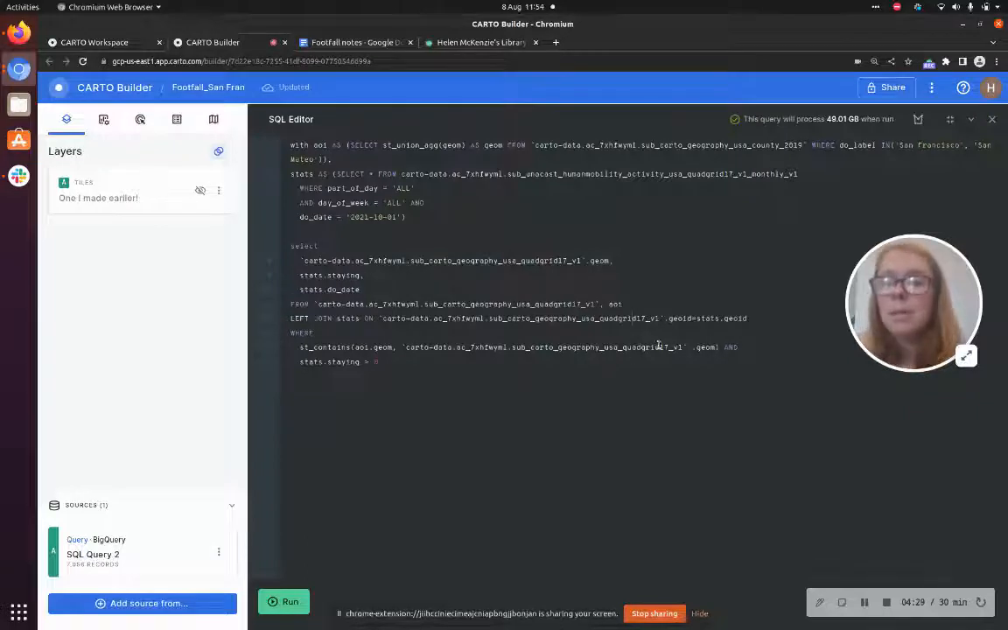
{"action": "double_click", "coordinate": [614, 305]}
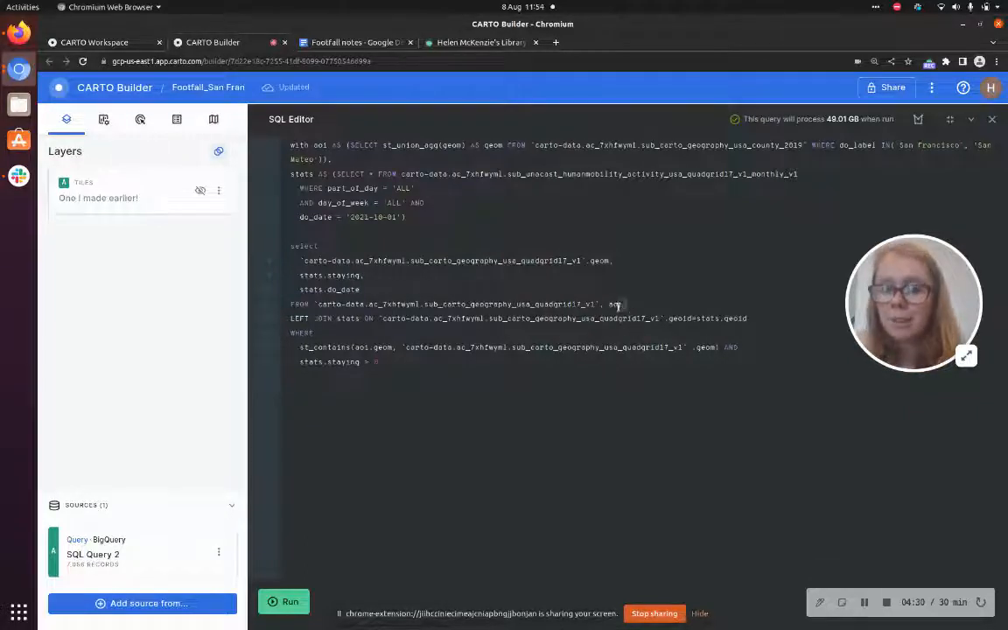
{"action": "left_click", "coordinate": [550, 359]}
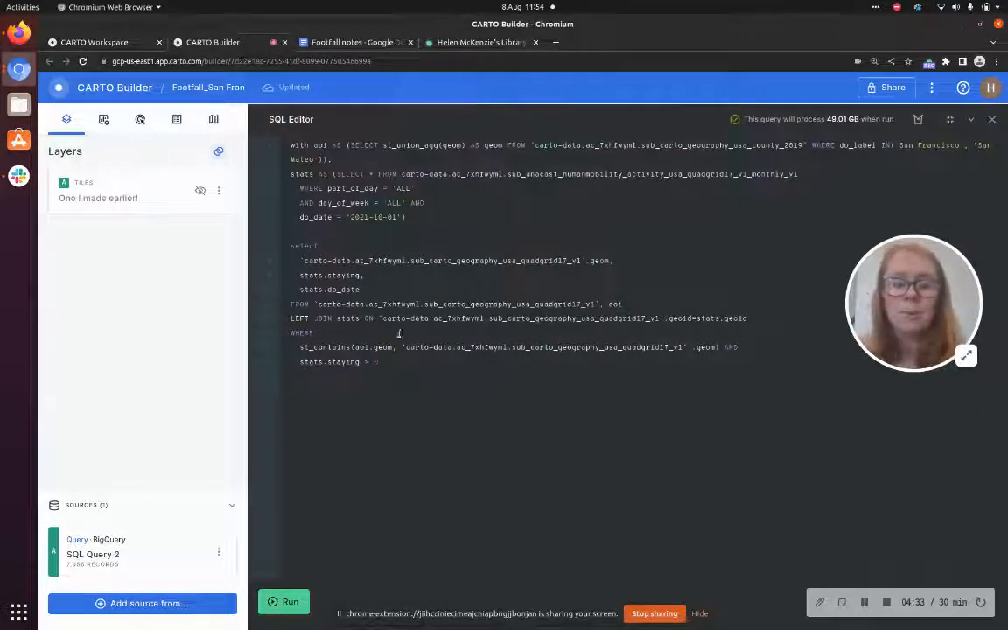
{"action": "left_click_drag", "start_coordinate": [360, 347], "coordinate": [392, 347]}
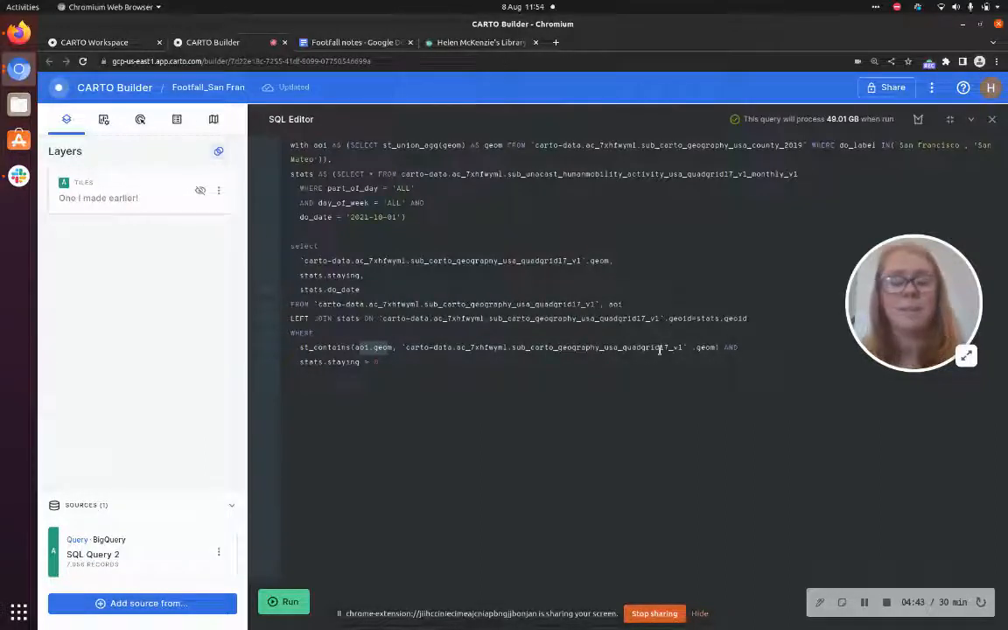
{"action": "left_click", "coordinate": [571, 370]}
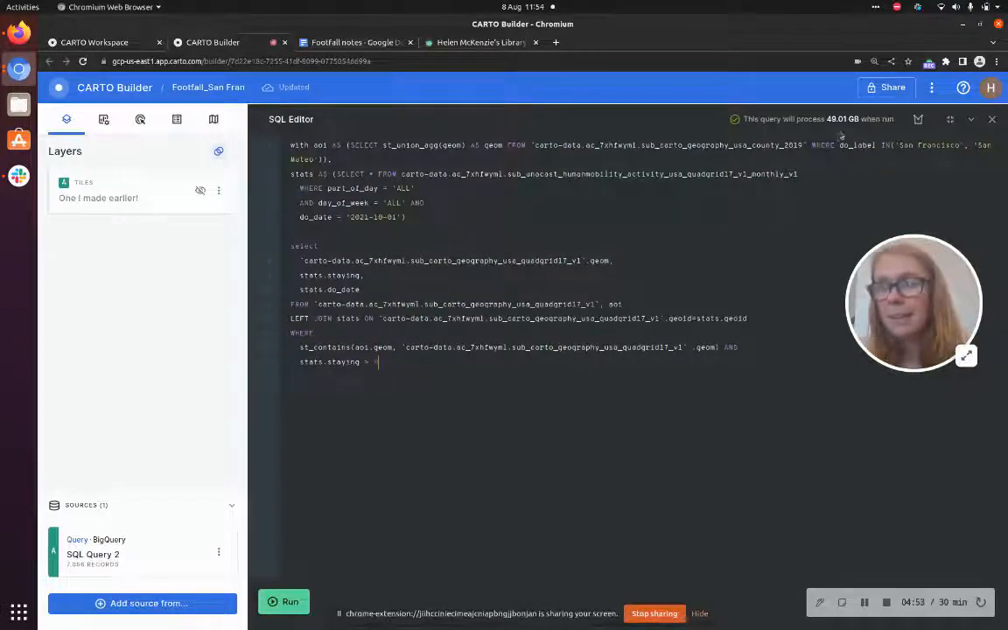
Run the SQL query to add it as a new layer, collapse the editor and inspect the result on the map
{"action": "left_click", "coordinate": [288, 603]}
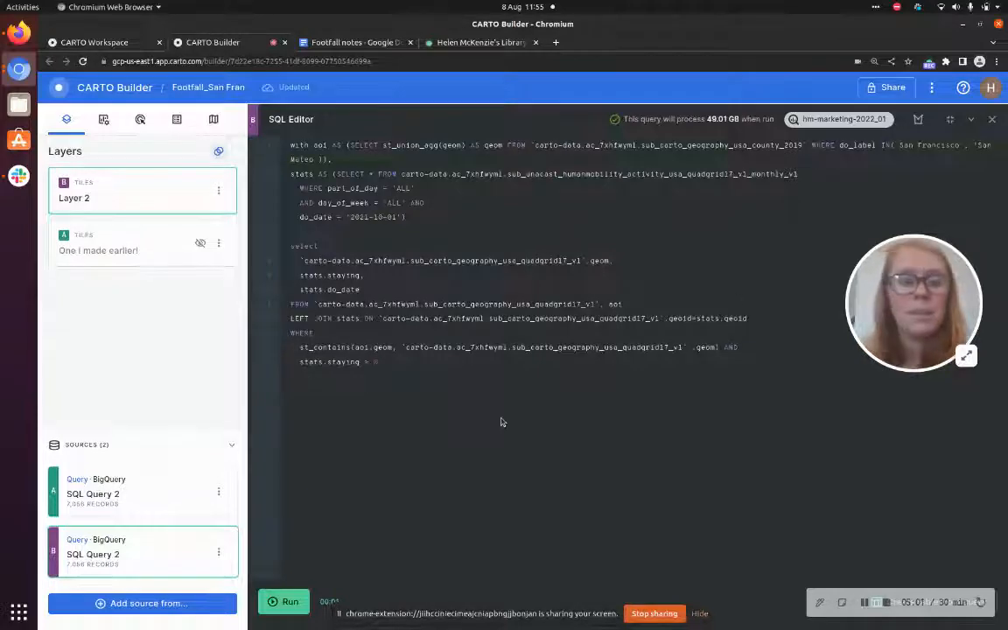
{"action": "left_click", "coordinate": [971, 121]}
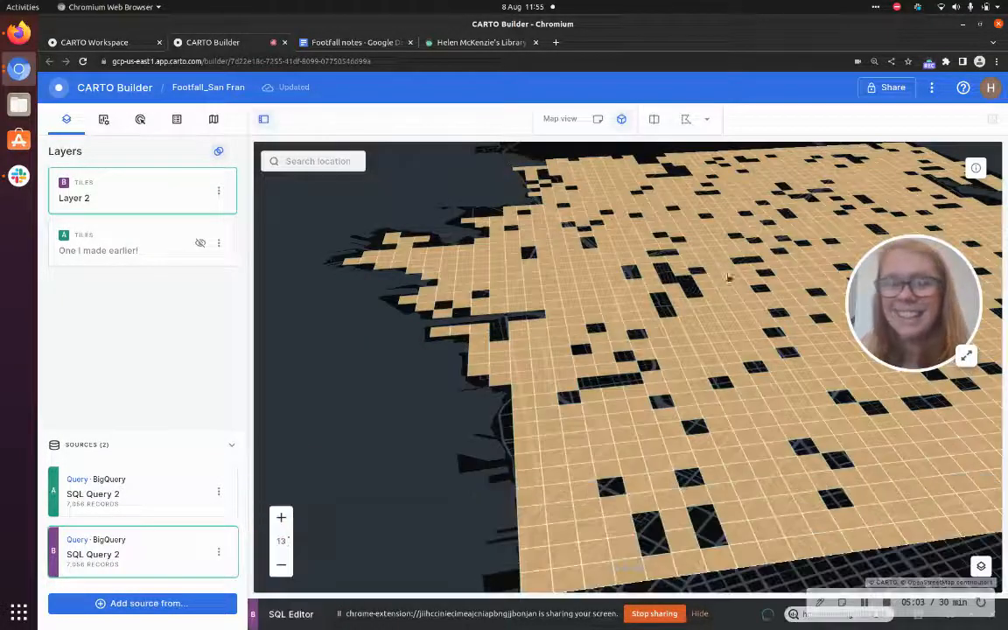
{"action": "scroll", "coordinate": [592, 390], "scroll_direction": "down", "scroll_amount": 3}
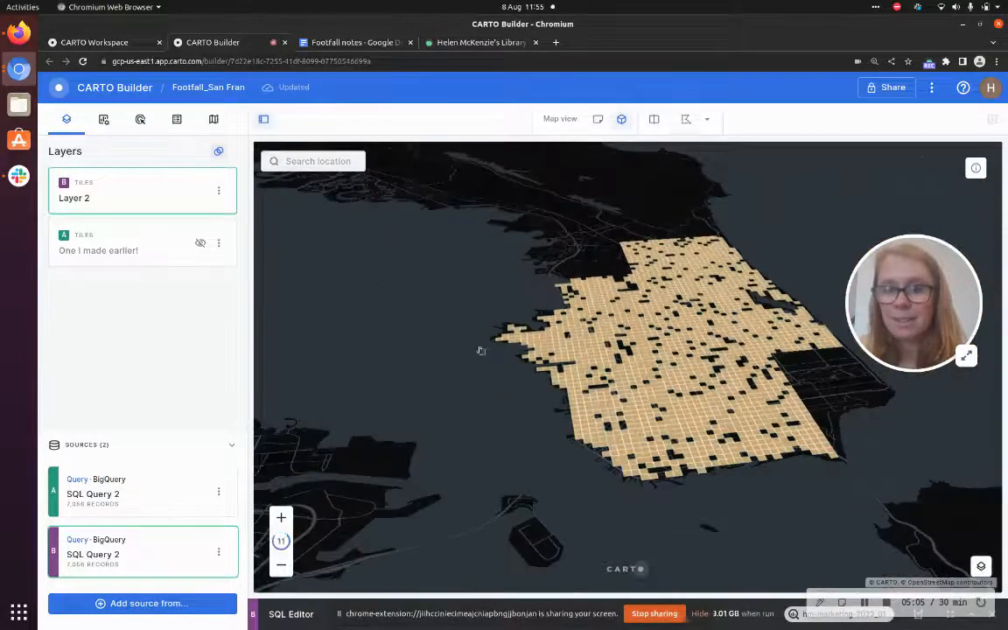
{"action": "left_click_drag", "start_coordinate": [468, 391], "coordinate": [473, 418]}
{"action": "scroll", "coordinate": [462, 394], "scroll_direction": "down", "scroll_amount": 1}
{"action": "scroll", "coordinate": [403, 340], "scroll_direction": "down", "scroll_amount": 1}
{"action": "left_click_drag", "start_coordinate": [403, 339], "coordinate": [452, 398]}
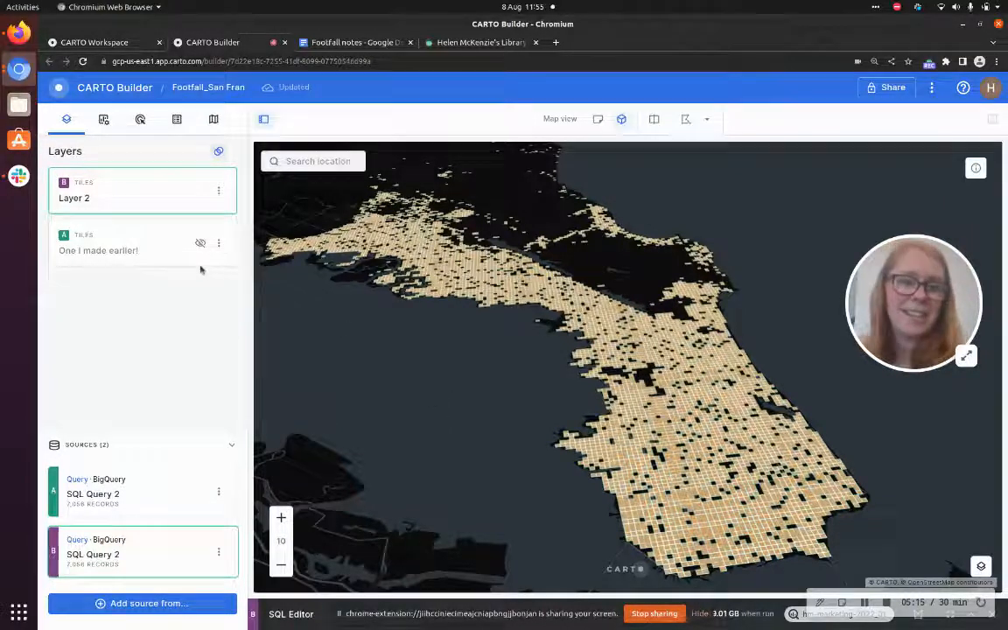
Open Layer 2's style settings, review its basic options and return to the layer list
{"action": "left_click", "coordinate": [158, 188]}
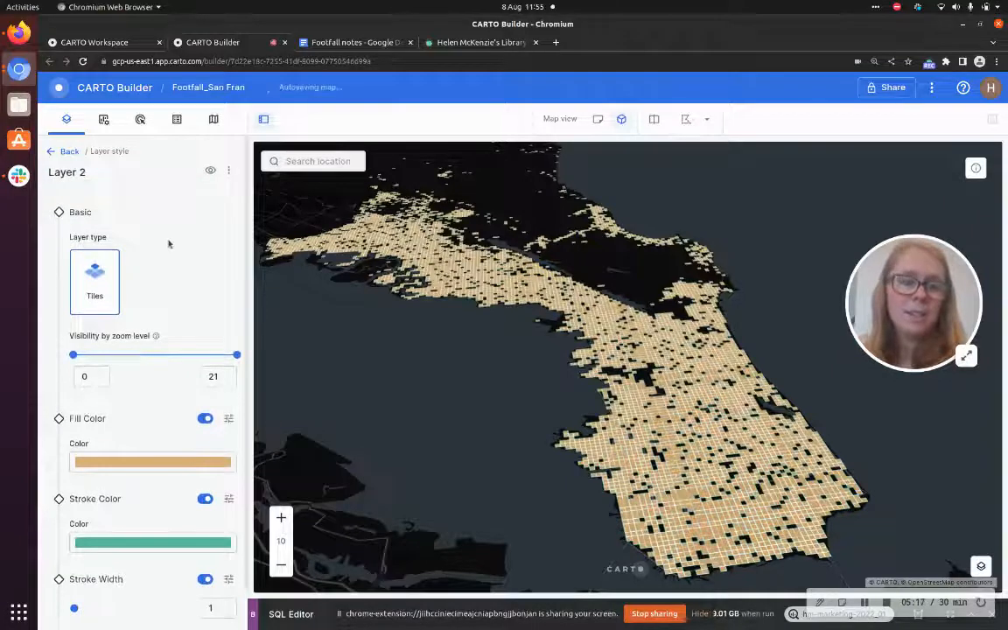
{"action": "scroll", "coordinate": [168, 244], "scroll_direction": "down", "scroll_amount": 1}
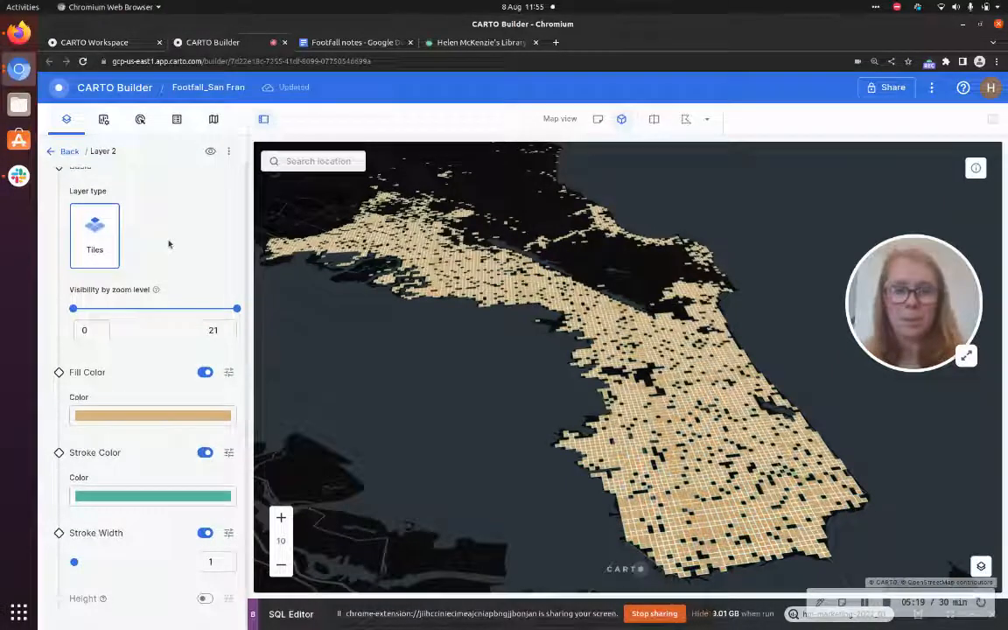
{"action": "left_click", "coordinate": [61, 139]}
{"action": "left_click", "coordinate": [219, 150]}
{"action": "left_click", "coordinate": [232, 202]}
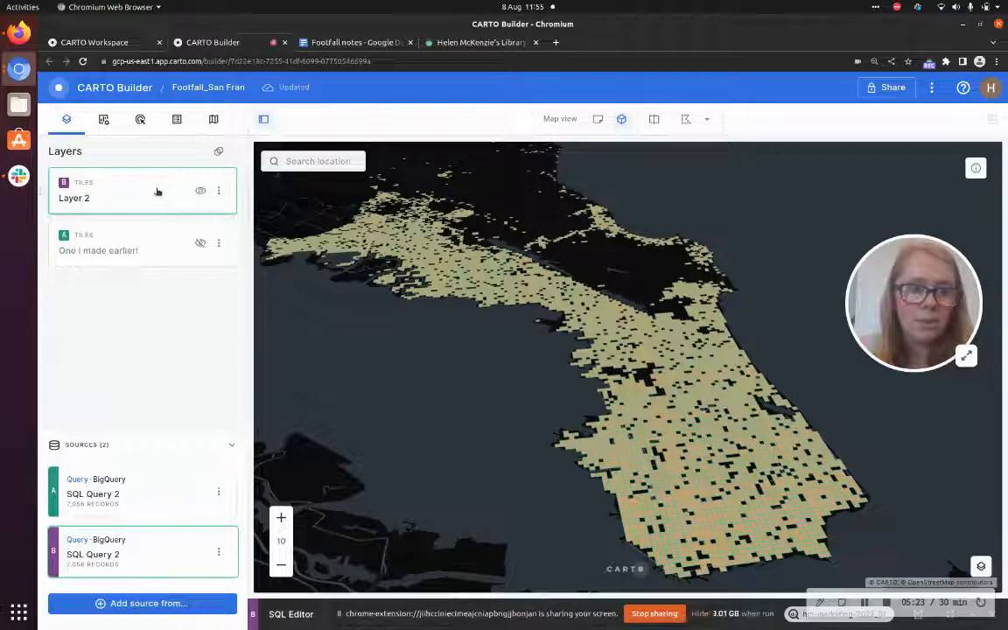
In Layer 2's style, turn off the stroke colour and turn on height extrusion
{"action": "left_click", "coordinate": [158, 198]}
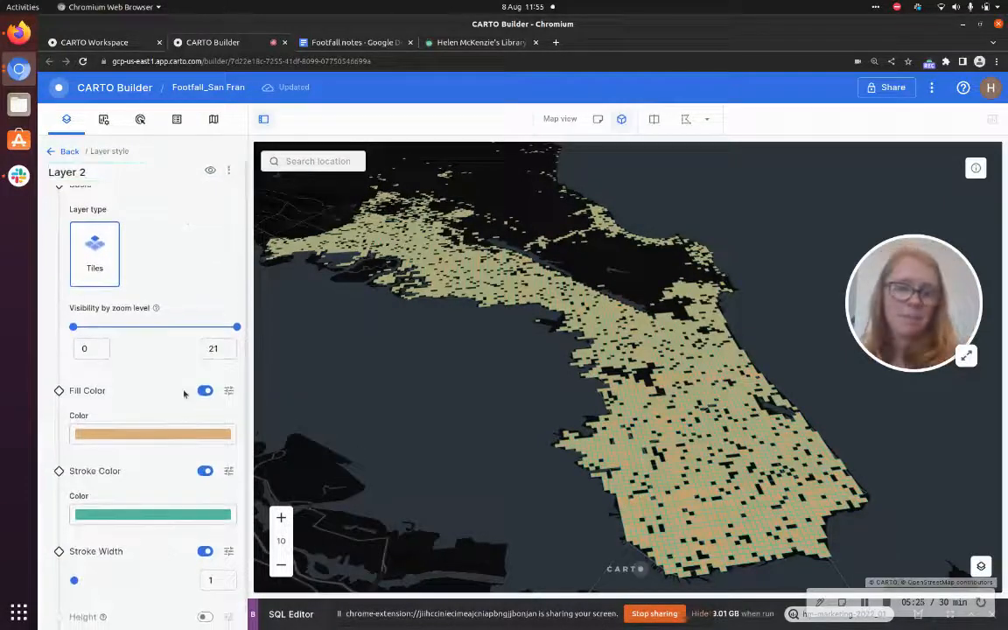
{"action": "left_click", "coordinate": [205, 472]}
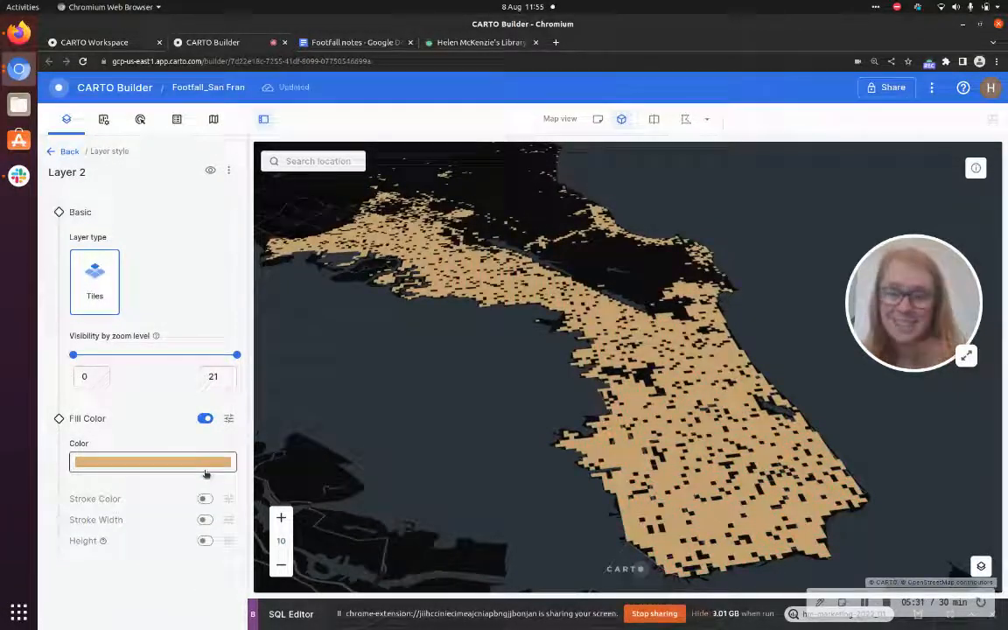
{"action": "left_click", "coordinate": [210, 541]}
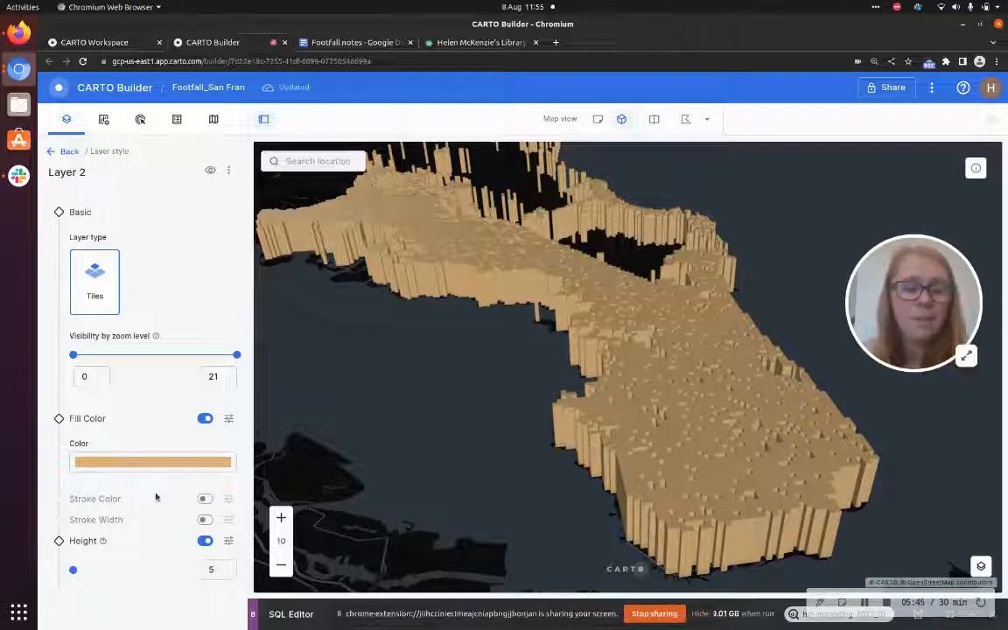
Base Layer 2's extrusion height on the Staying field
{"action": "left_click", "coordinate": [230, 539]}
{"action": "scroll", "coordinate": [161, 543], "scroll_direction": "down", "scroll_amount": 1}
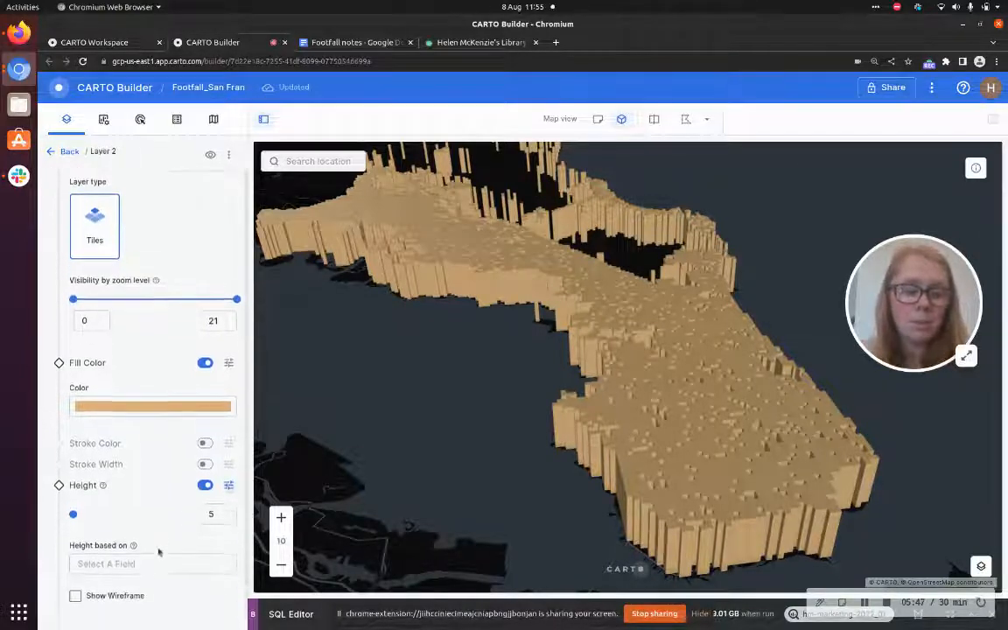
{"action": "left_click", "coordinate": [168, 560]}
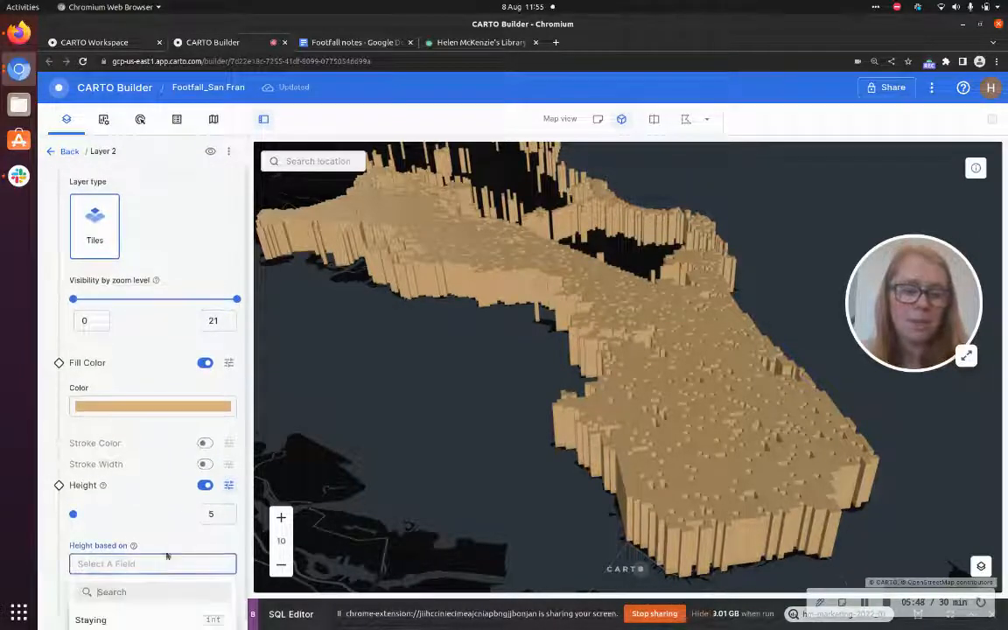
{"action": "left_click", "coordinate": [158, 608]}
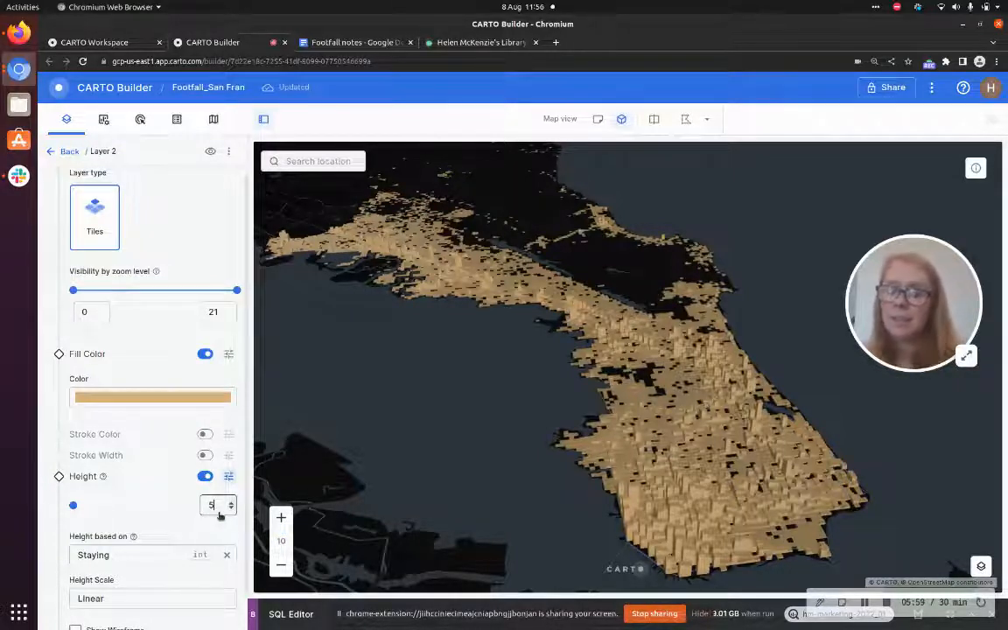
Set the height multiplier to 20
{"action": "key", "text": "BackSpace"}
{"action": "type", "text": "20"}
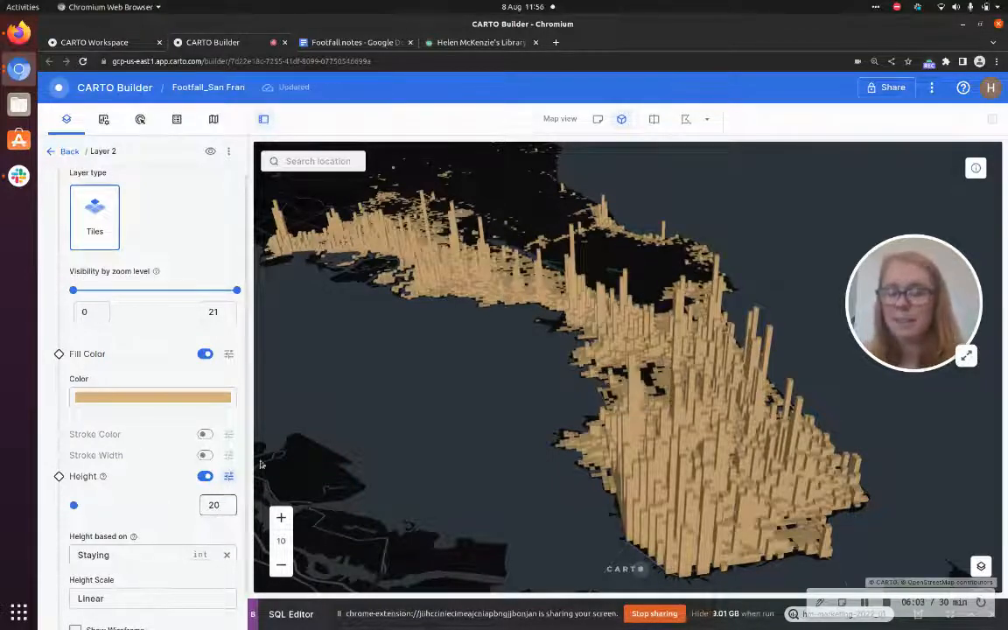
{"action": "left_click_drag", "start_coordinate": [409, 433], "coordinate": [444, 433]}
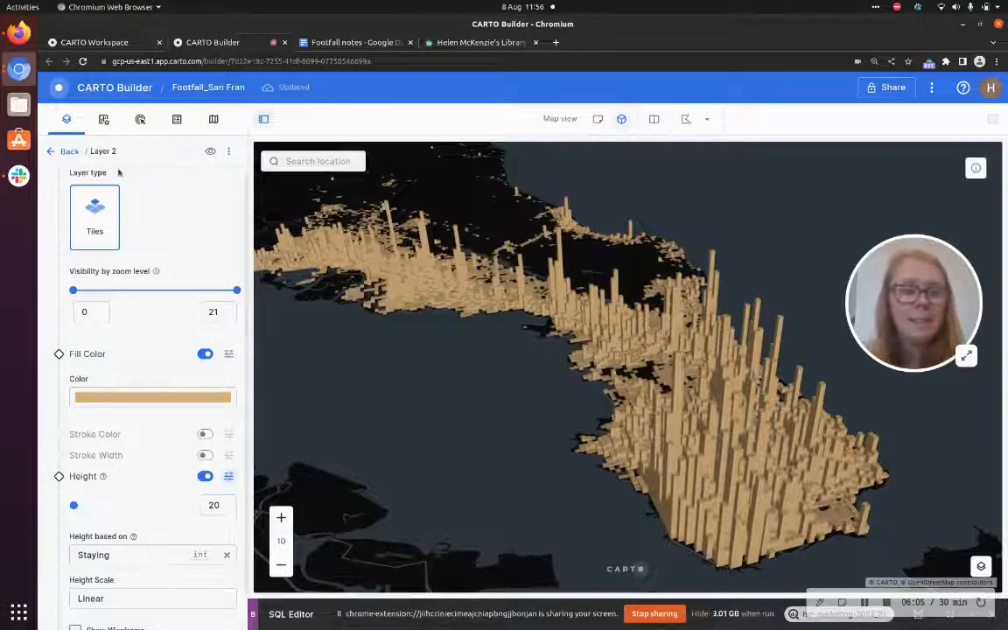
Return to the layer list and set the layer blending mode to Additive
{"action": "left_click", "coordinate": [70, 152]}
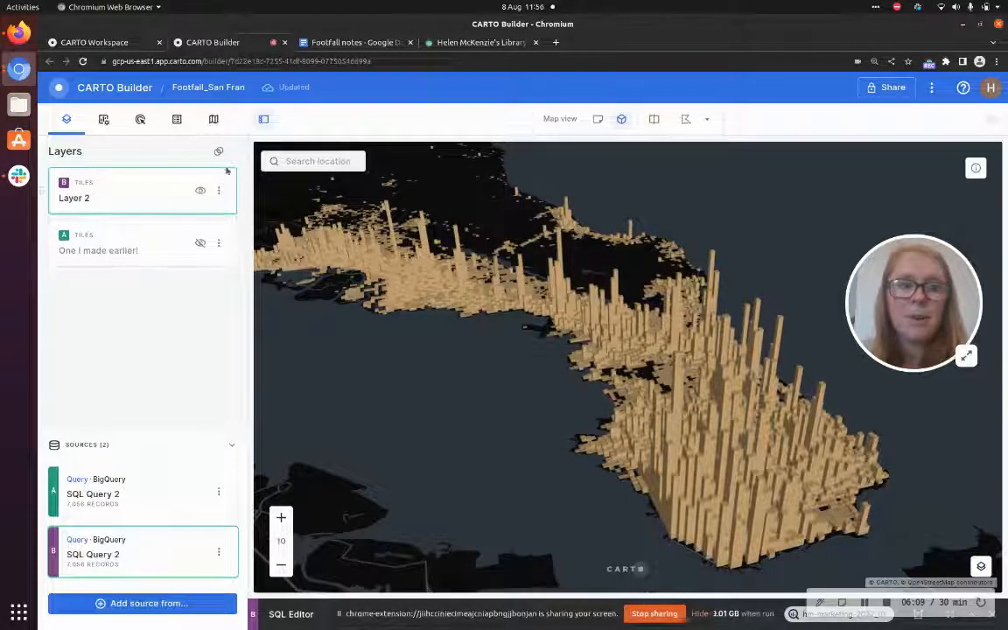
{"action": "left_click", "coordinate": [219, 150]}
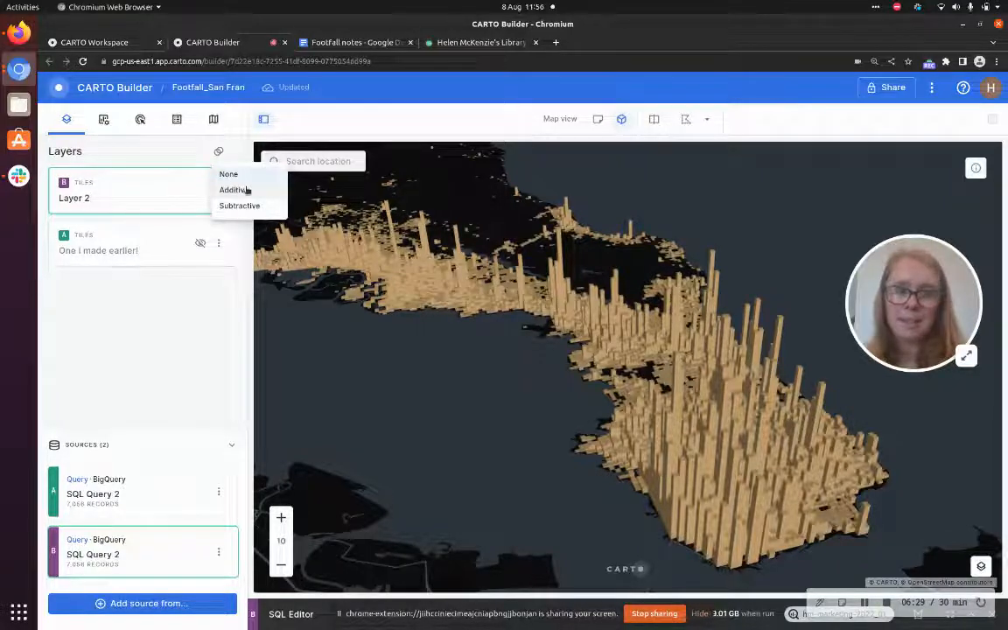
{"action": "left_click", "coordinate": [248, 190]}
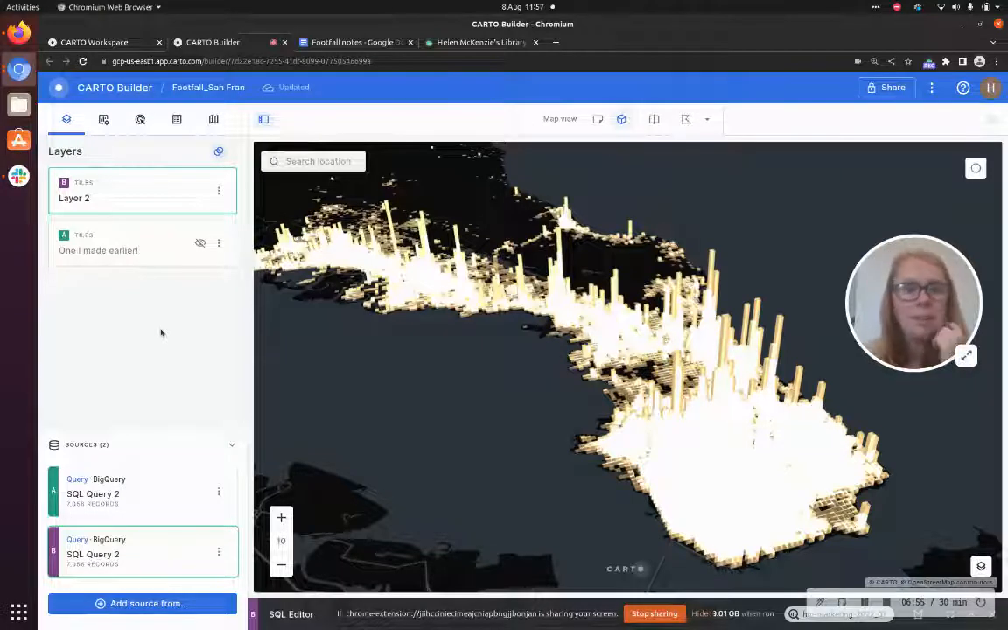
Colour Layer 2's fill based on the Staying field
{"action": "left_click", "coordinate": [139, 179]}
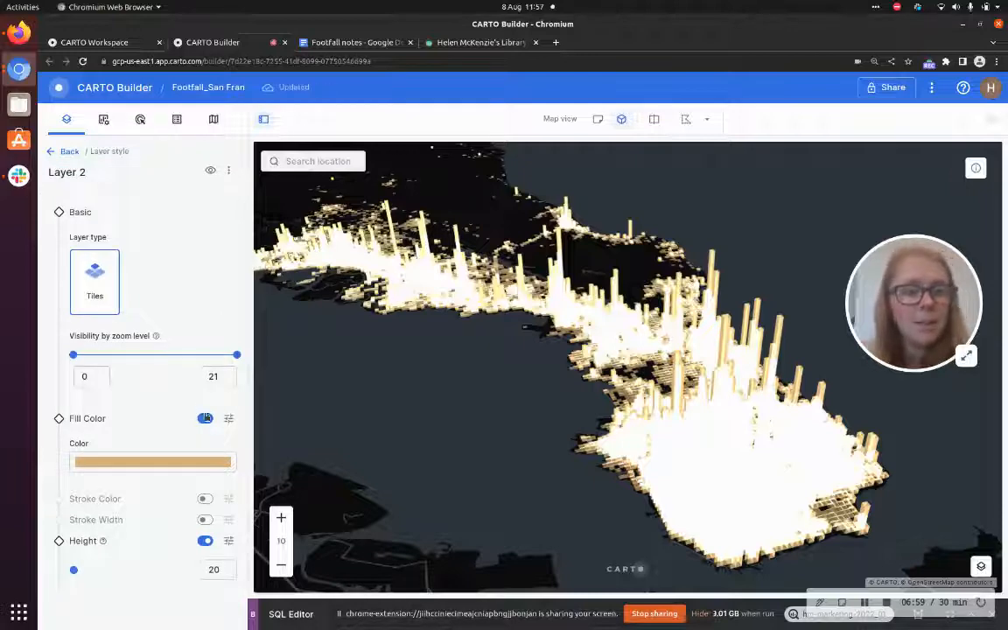
{"action": "left_click", "coordinate": [229, 422]}
{"action": "scroll", "coordinate": [140, 397], "scroll_direction": "down", "scroll_amount": 1}
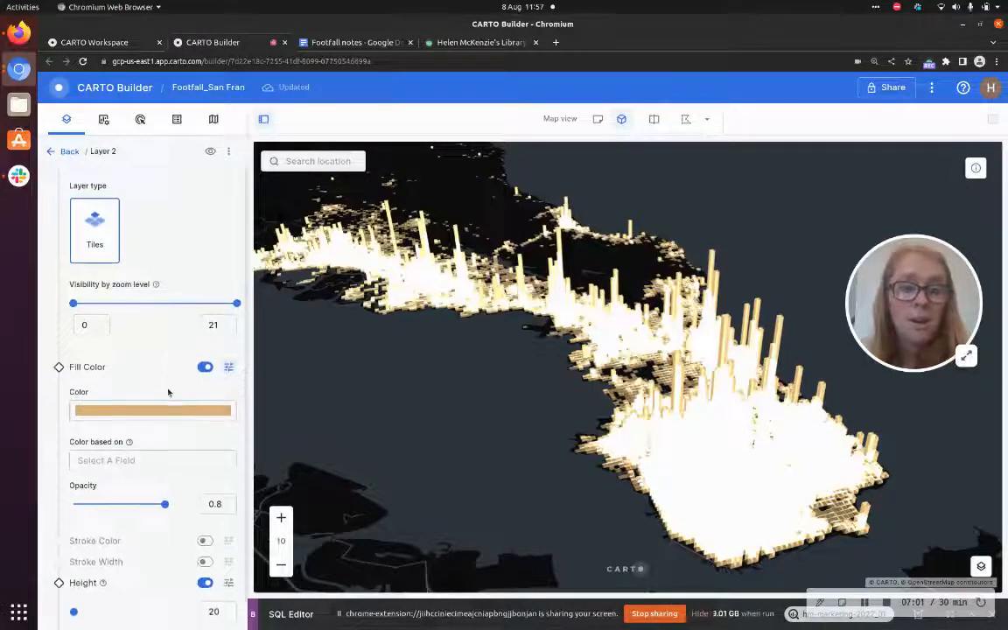
{"action": "left_click", "coordinate": [175, 457]}
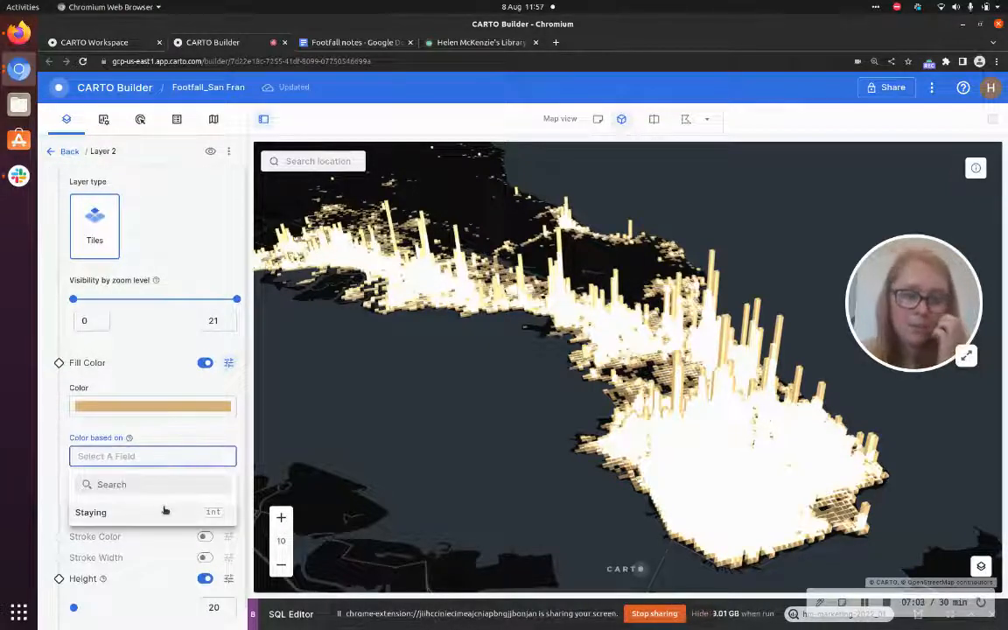
{"action": "left_click", "coordinate": [165, 509]}
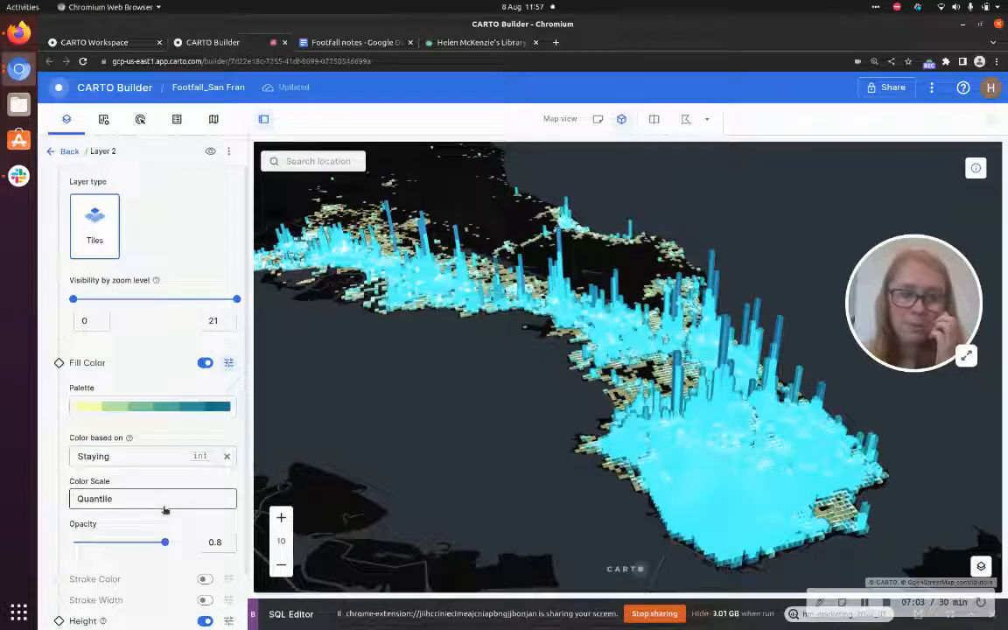
Set the fill palette to 3 steps and switch its type to Custom
{"action": "left_click", "coordinate": [187, 413]}
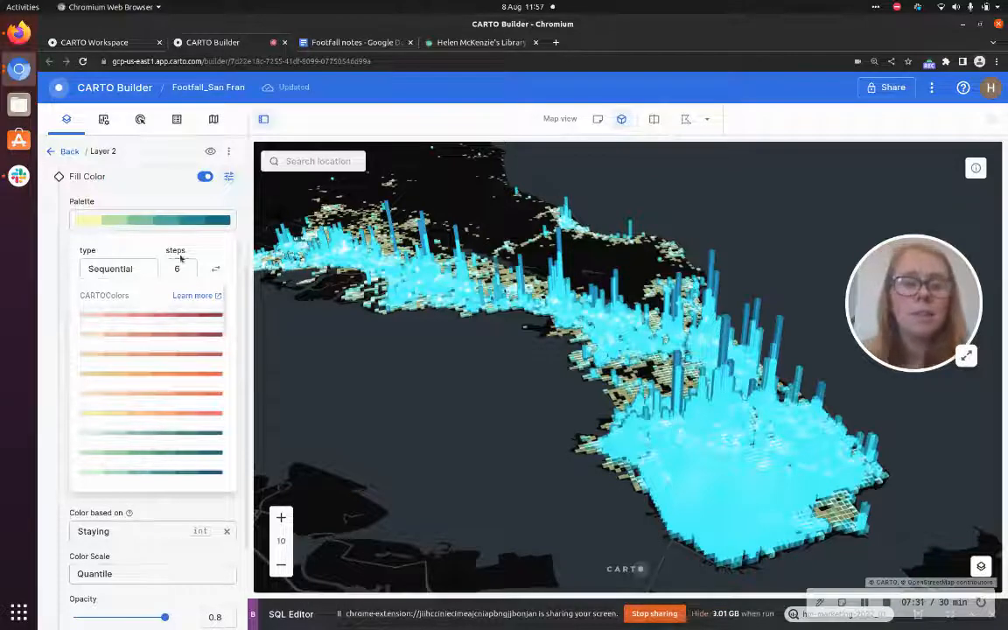
{"action": "left_click", "coordinate": [180, 269]}
{"action": "left_click", "coordinate": [175, 298]}
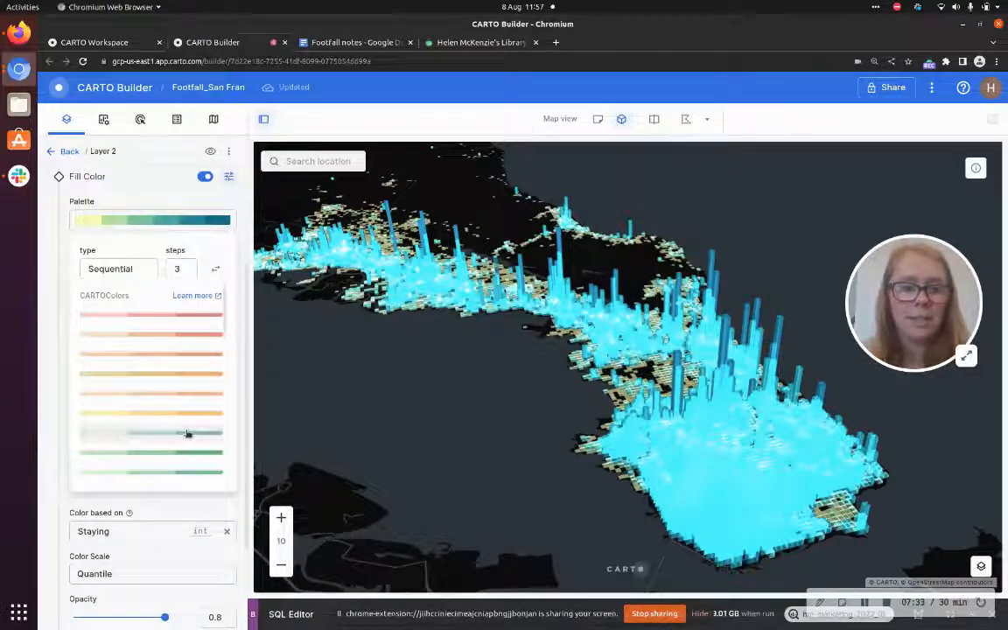
{"action": "scroll", "coordinate": [131, 385], "scroll_direction": "up", "scroll_amount": 3}
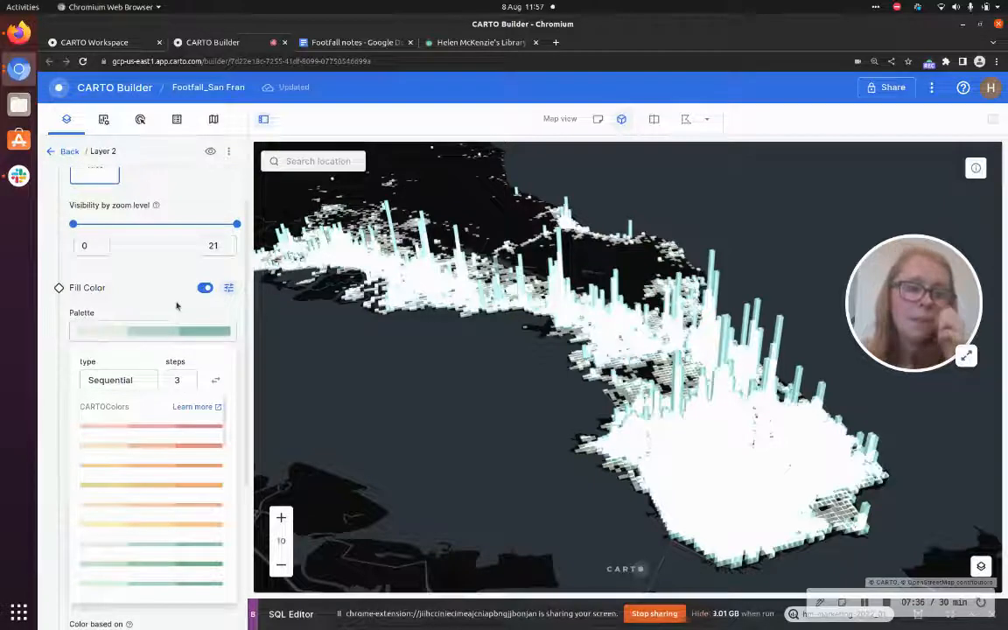
{"action": "left_click", "coordinate": [116, 380]}
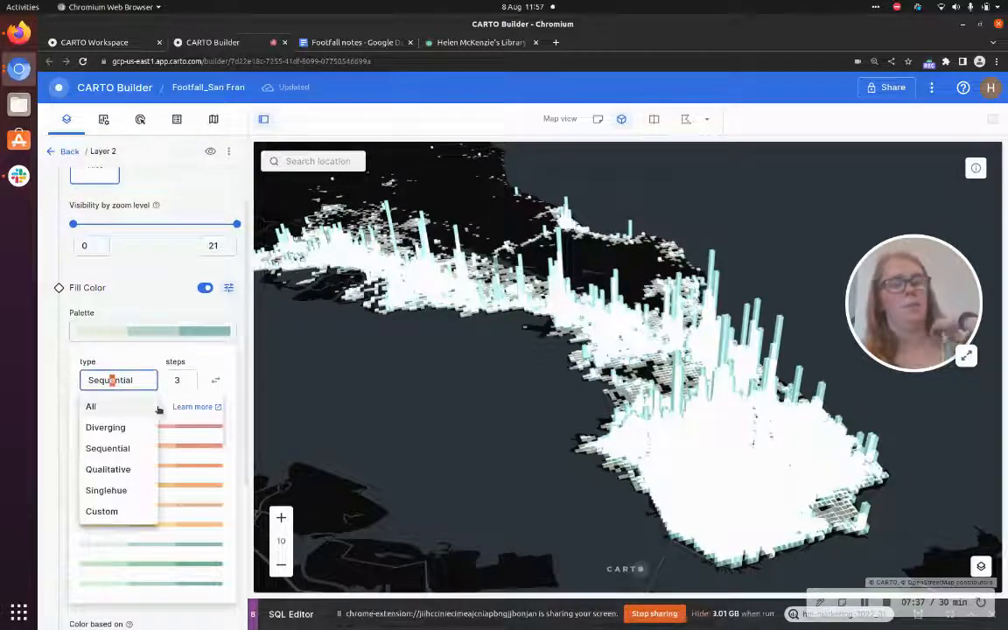
{"action": "left_click", "coordinate": [102, 512]}
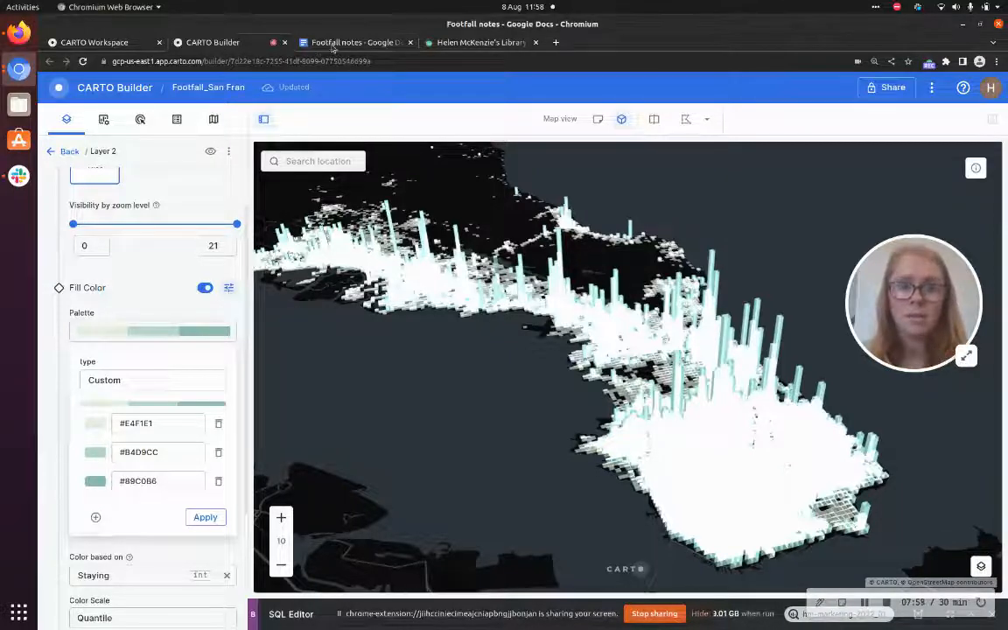
Copy the colour code #205A7C from the COLOURS list in the Footfall notes document
{"action": "left_click", "coordinate": [302, 43]}
{"action": "left_click_drag", "start_coordinate": [385, 449], "coordinate": [350, 448]}
{"action": "key", "text": "ctrl+c"}
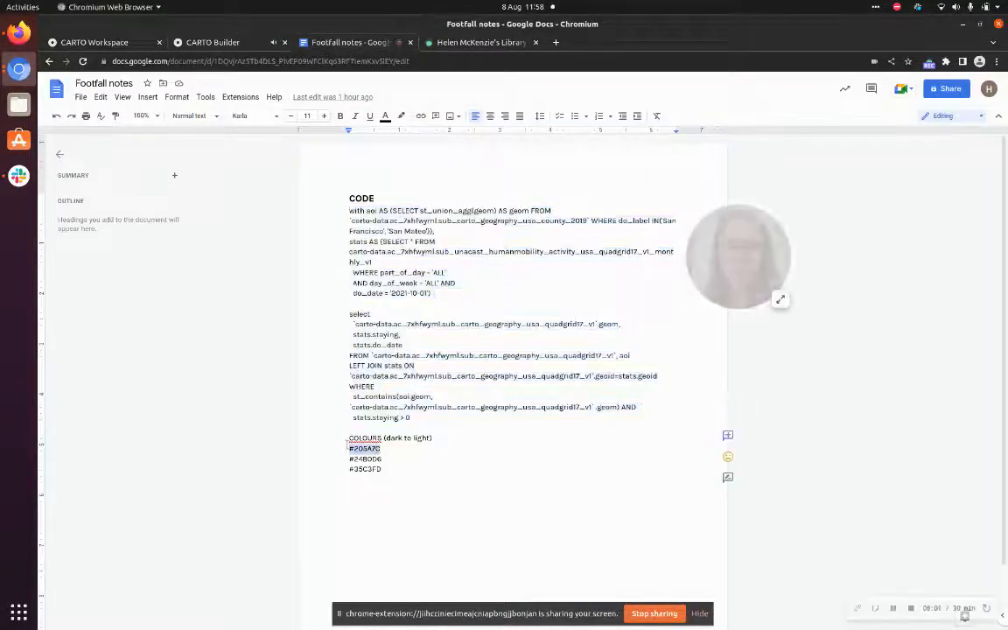
{"action": "left_click", "coordinate": [219, 42]}
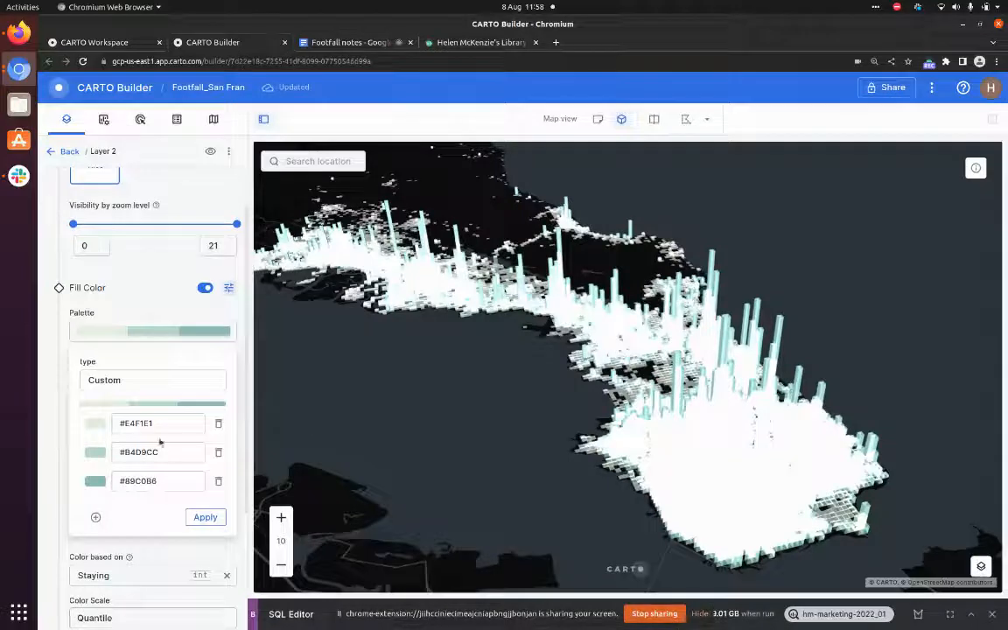
Replace the first custom palette colour with #205A7C and apply the palette
{"action": "left_click", "coordinate": [38, 395]}
{"action": "left_click", "coordinate": [161, 334]}
{"action": "left_click", "coordinate": [165, 424]}
{"action": "key", "text": "BackSpace"}
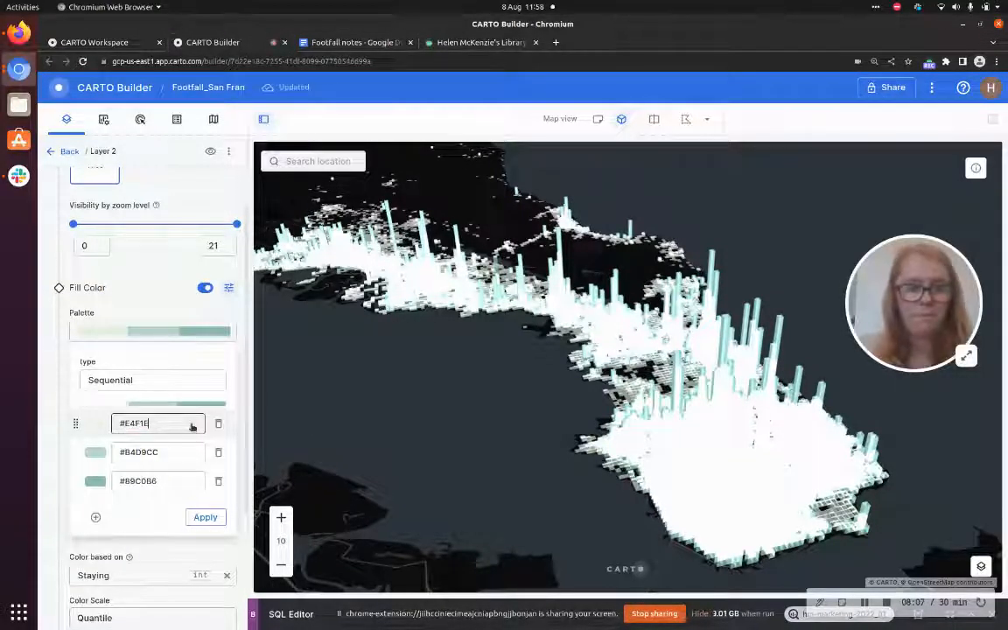
{"action": "key", "text": "BackSpace"}
{"action": "key", "text": "BackSpace"}
{"action": "key", "text": "BackSpace"}
{"action": "key", "text": "BackSpace"}
{"action": "key", "text": "BackSpace"}
{"action": "key", "text": "BackSpace"}
{"action": "key", "text": "ctrl+v"}
{"action": "left_click", "coordinate": [191, 451]}
{"action": "left_click", "coordinate": [204, 517]}
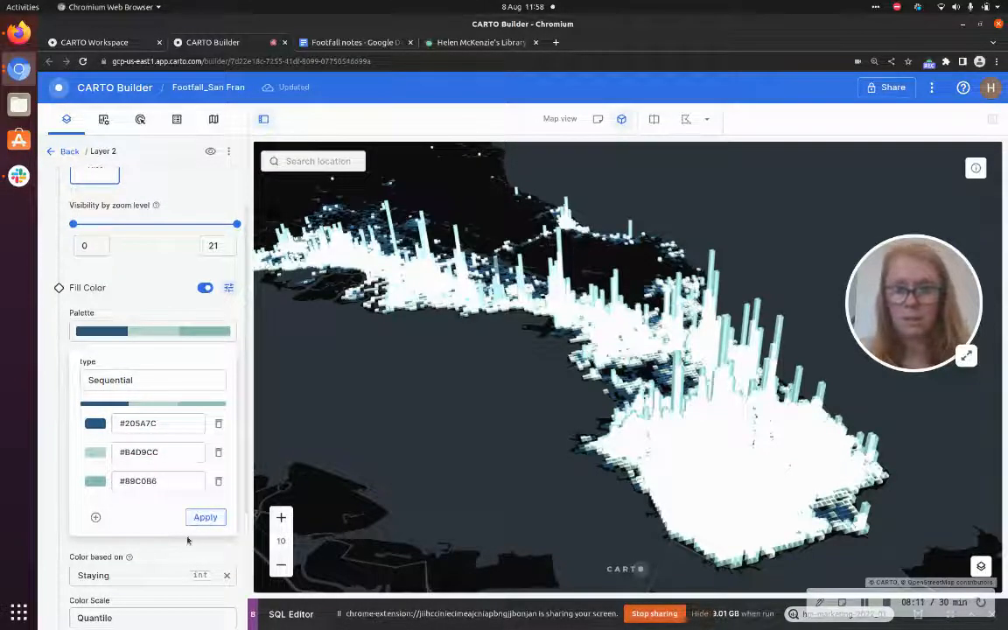
Copy the second colour code #24B0D6 from the Footfall notes document
{"action": "left_click", "coordinate": [350, 42]}
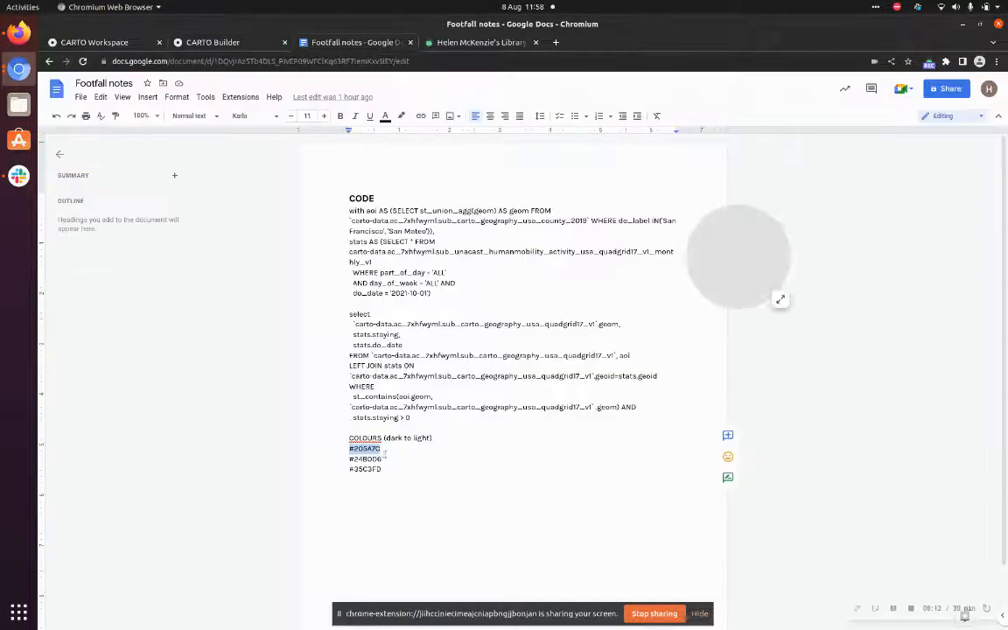
{"action": "left_click_drag", "start_coordinate": [382, 459], "coordinate": [363, 458]}
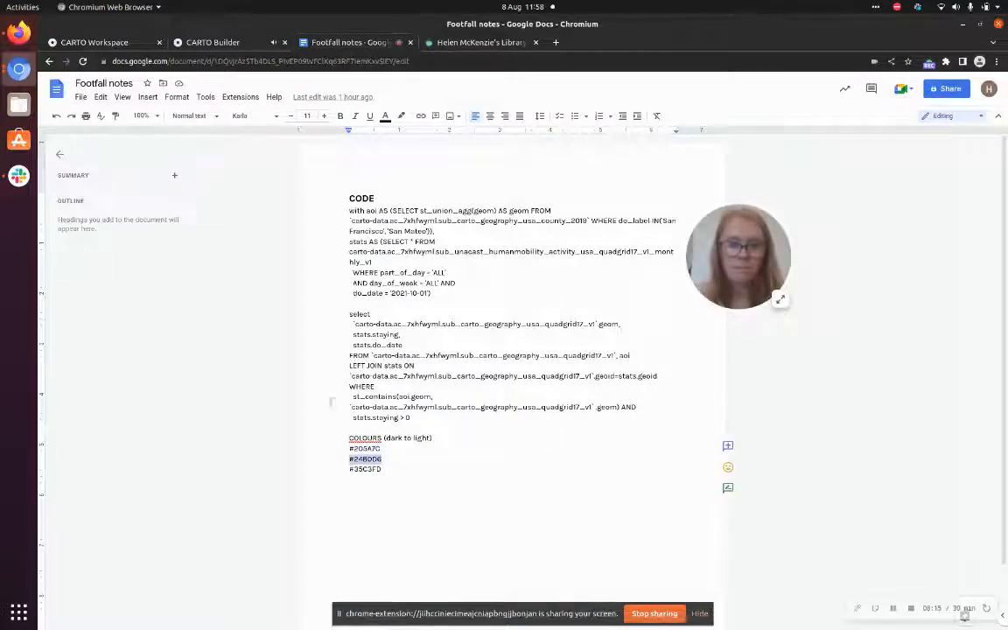
{"action": "left_click", "coordinate": [212, 42]}
Replace the second custom palette colour with #24B0D6 and apply the palette
{"action": "left_click", "coordinate": [180, 452]}
{"action": "key", "text": "BackSpace"}
{"action": "key", "text": "BackSpace"}
{"action": "key", "text": "BackSpace"}
{"action": "key", "text": "BackSpace"}
{"action": "key", "text": "BackSpace"}
{"action": "key", "text": "BackSpace"}
{"action": "key", "text": "BackSpace"}
{"action": "type", "text": "#24B0D6"}
{"action": "left_click", "coordinate": [204, 518]}
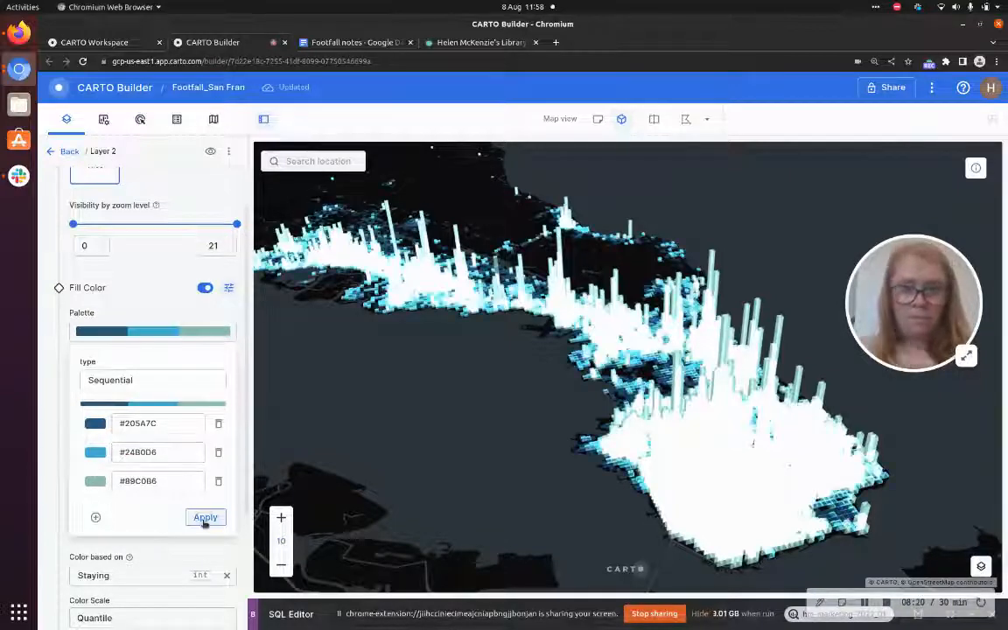
Copy the third colour code #35C3FD from the Footfall notes document
{"action": "left_click", "coordinate": [351, 42]}
{"action": "left_click_drag", "start_coordinate": [350, 469], "coordinate": [382, 469]}
{"action": "key", "text": "ctrl+c"}
{"action": "left_click", "coordinate": [245, 42]}
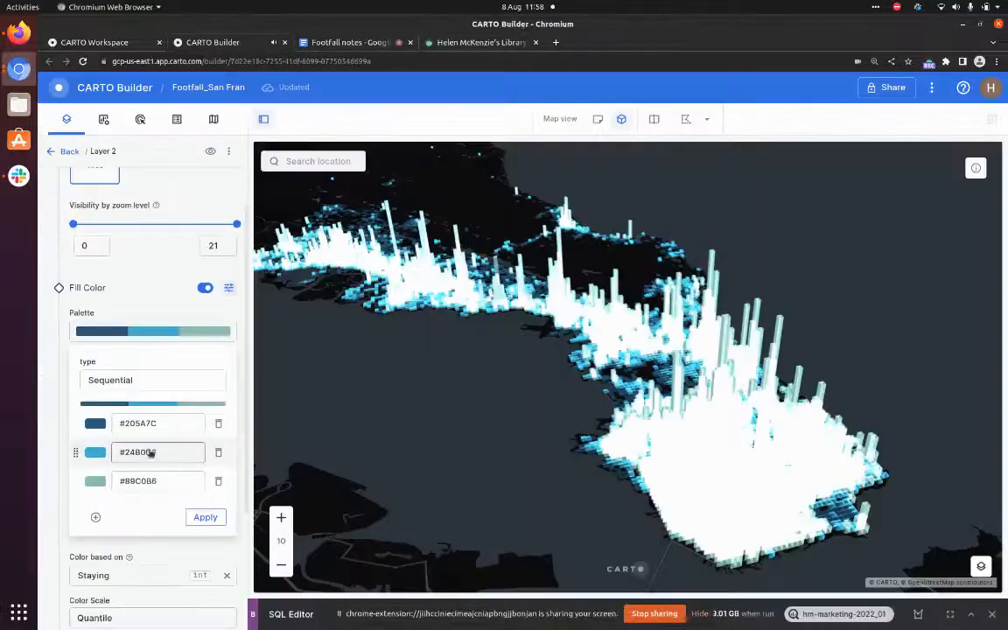
Replace the third custom palette colour with #35C3FD, apply the palette and close the palette editor
{"action": "left_click", "coordinate": [166, 482]}
{"action": "key", "text": "BackSpace"}
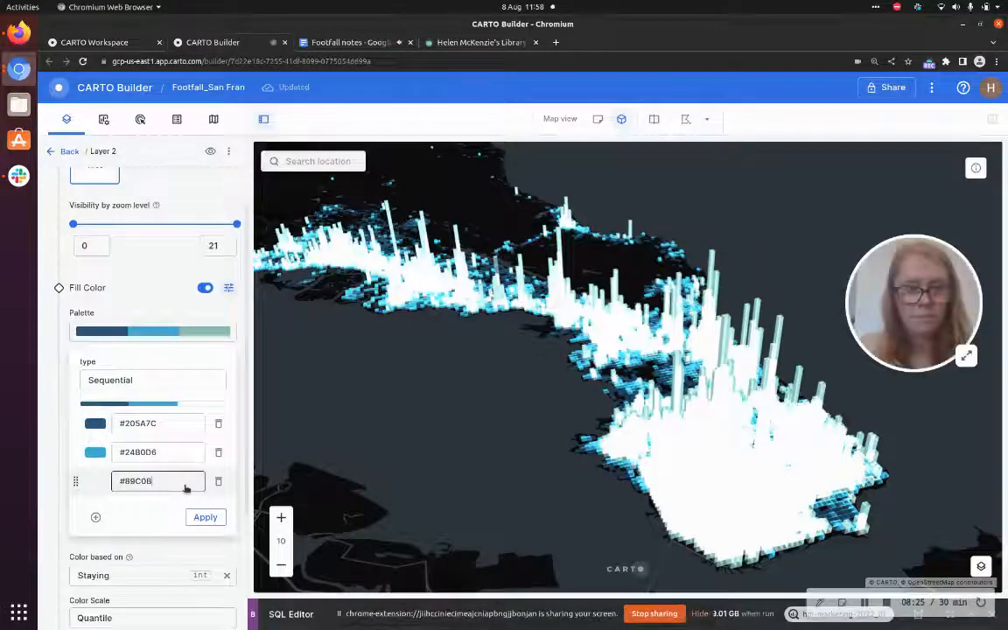
{"action": "key", "text": "BackSpace"}
{"action": "key", "text": "BackSpace"}
{"action": "key", "text": "BackSpace"}
{"action": "key", "text": "BackSpace"}
{"action": "key", "text": "BackSpace"}
{"action": "key", "text": "BackSpace"}
{"action": "key", "text": "ctrl+v"}
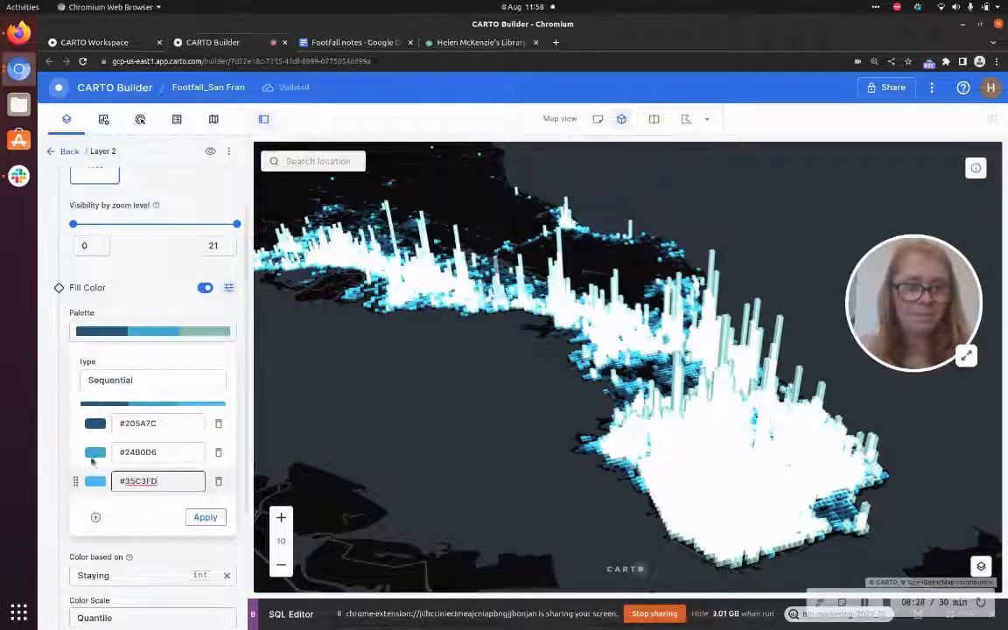
{"action": "left_click", "coordinate": [207, 518]}
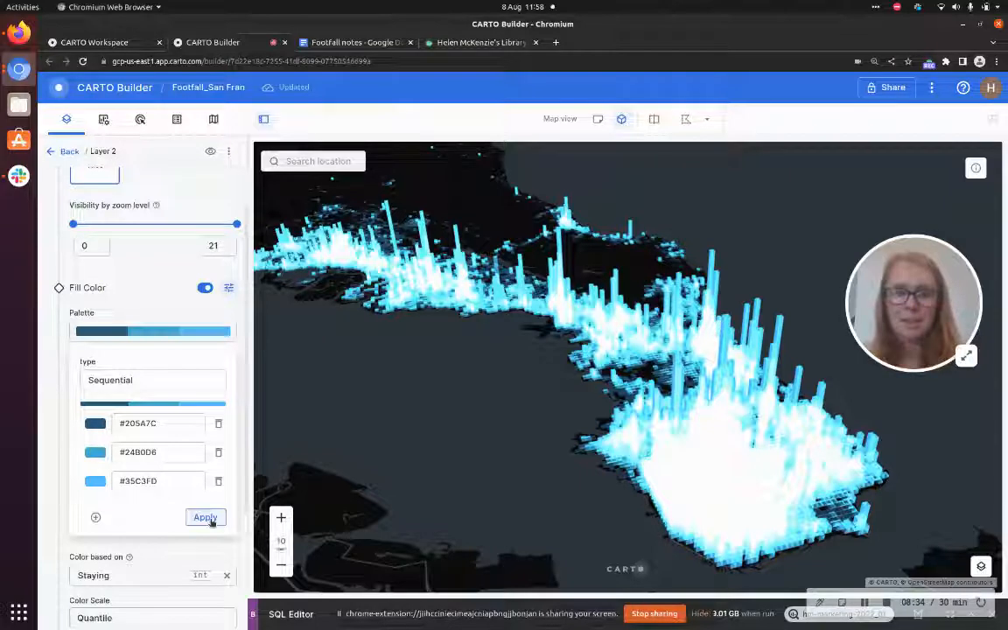
{"action": "left_click", "coordinate": [173, 273]}
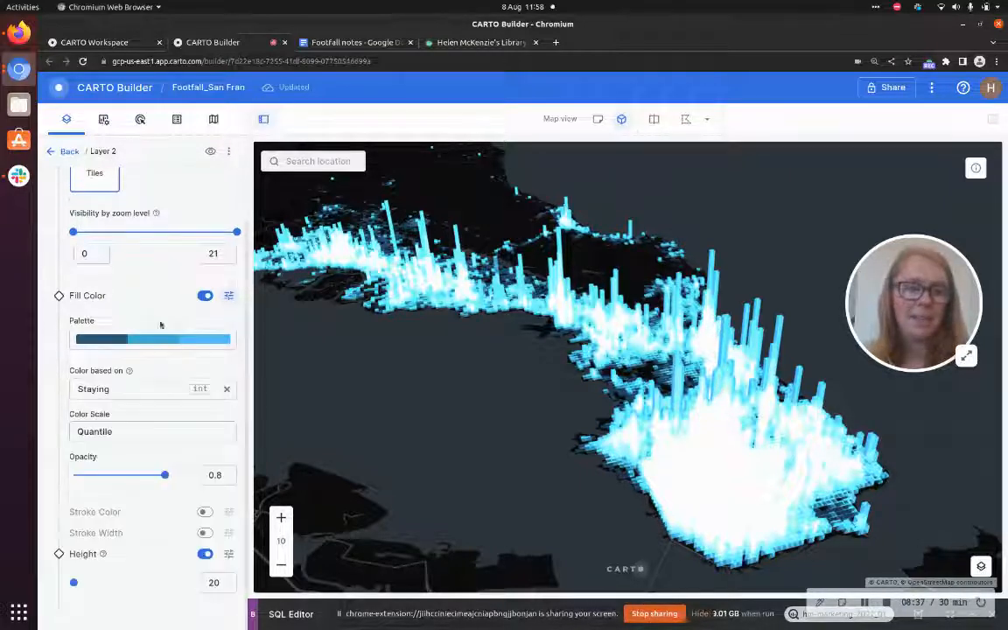
Switch the Staying colour scale's classification method to Custom
{"action": "left_click", "coordinate": [160, 433]}
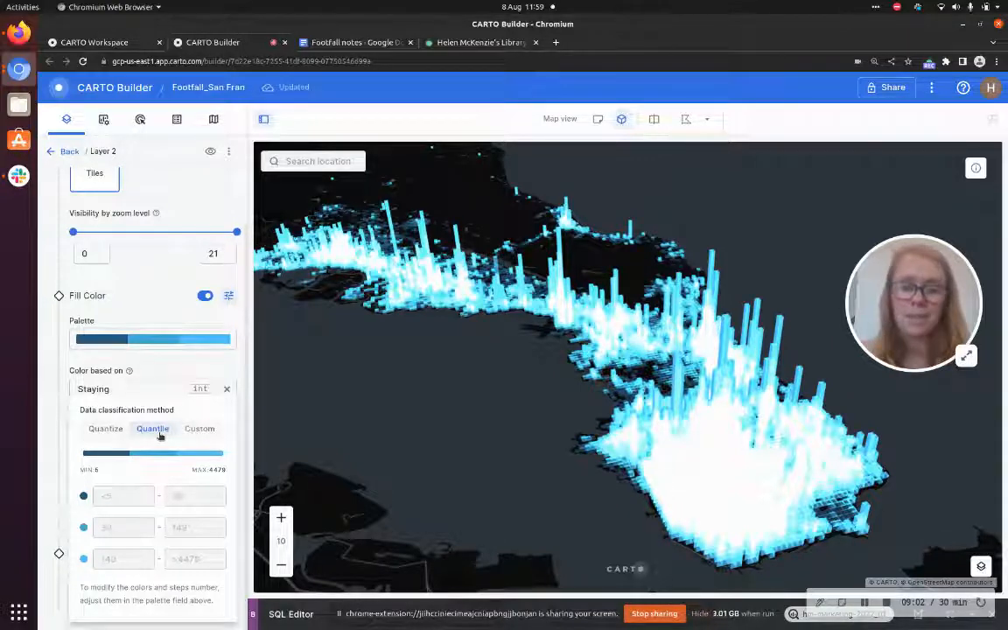
{"action": "left_click", "coordinate": [123, 428]}
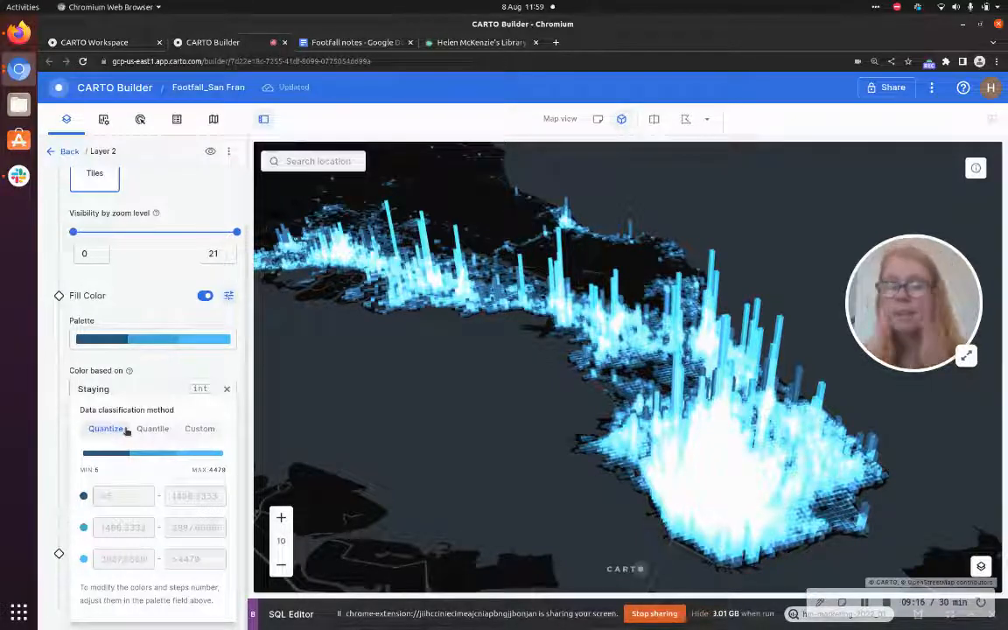
{"action": "left_click", "coordinate": [198, 429]}
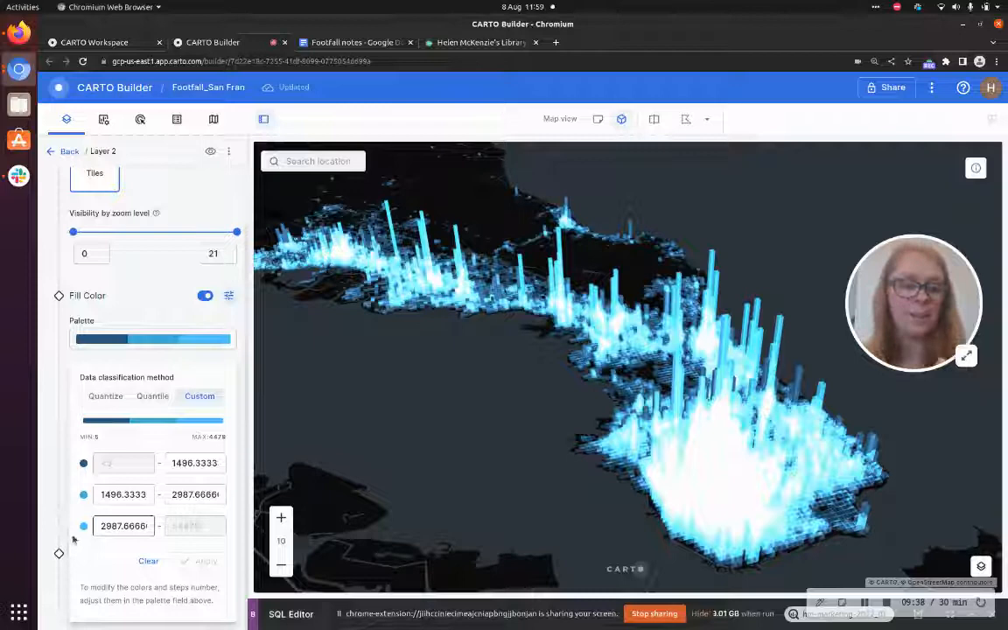
Set the custom class breaks to 2000 and 4000 and apply them
{"action": "double_click", "coordinate": [124, 526]}
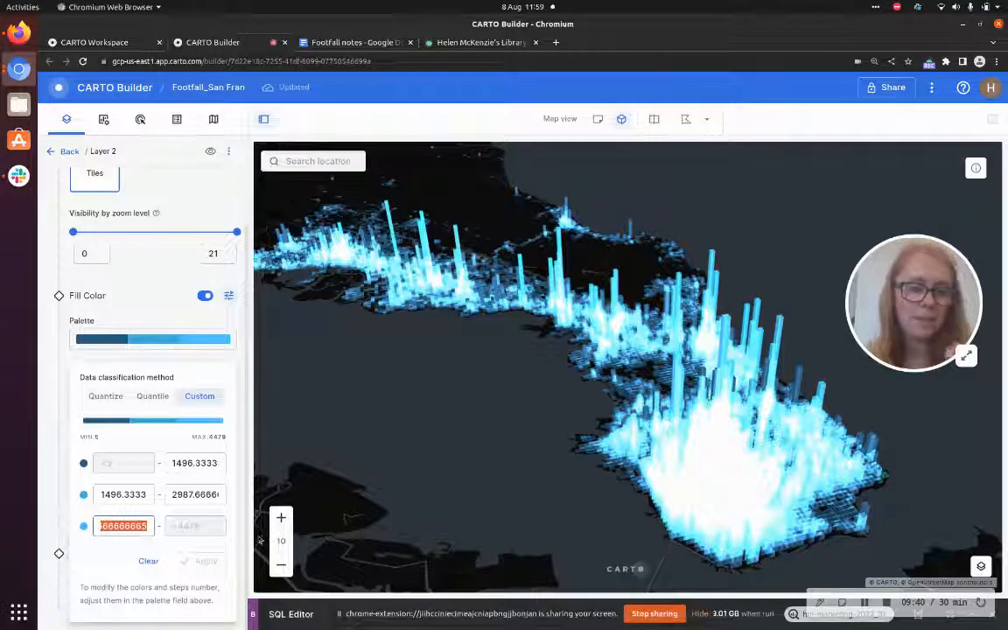
{"action": "type", "text": "4000"}
{"action": "left_click", "coordinate": [123, 495]}
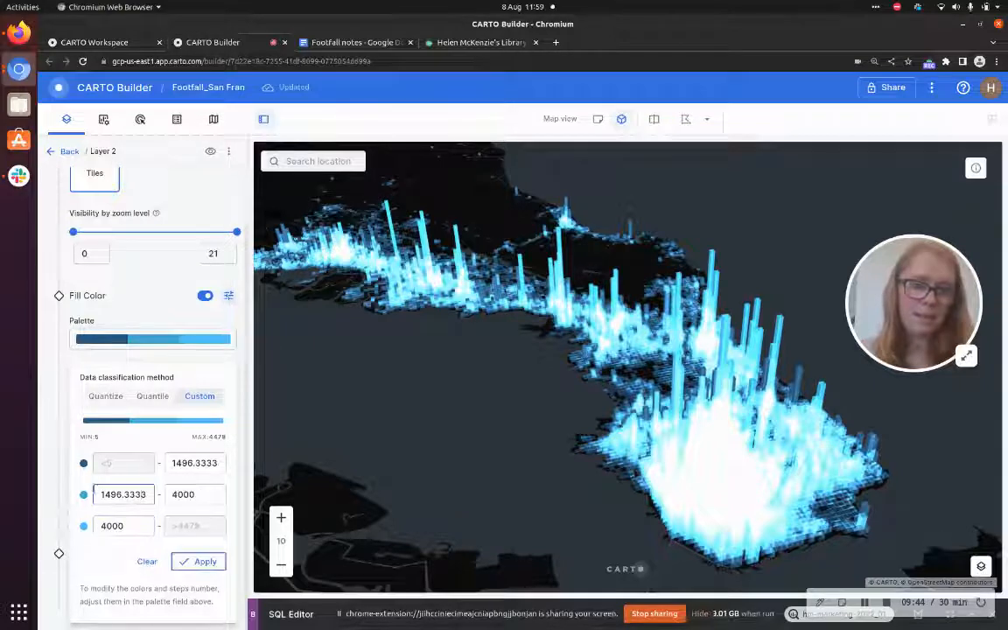
{"action": "key", "text": "ctrl+a"}
{"action": "type", "text": "2000"}
{"action": "left_click", "coordinate": [205, 493]}
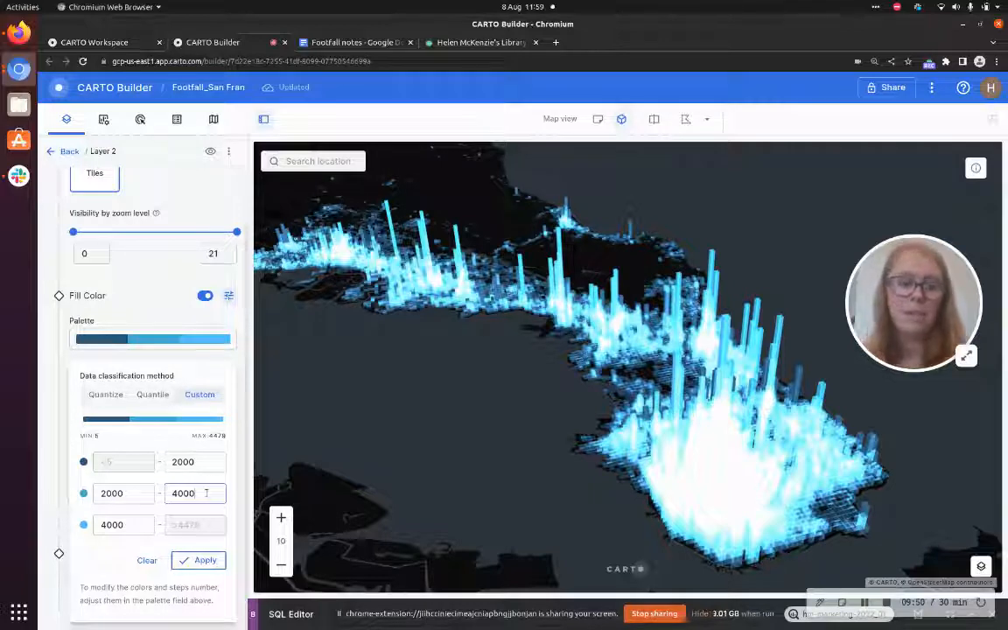
{"action": "left_click", "coordinate": [205, 561]}
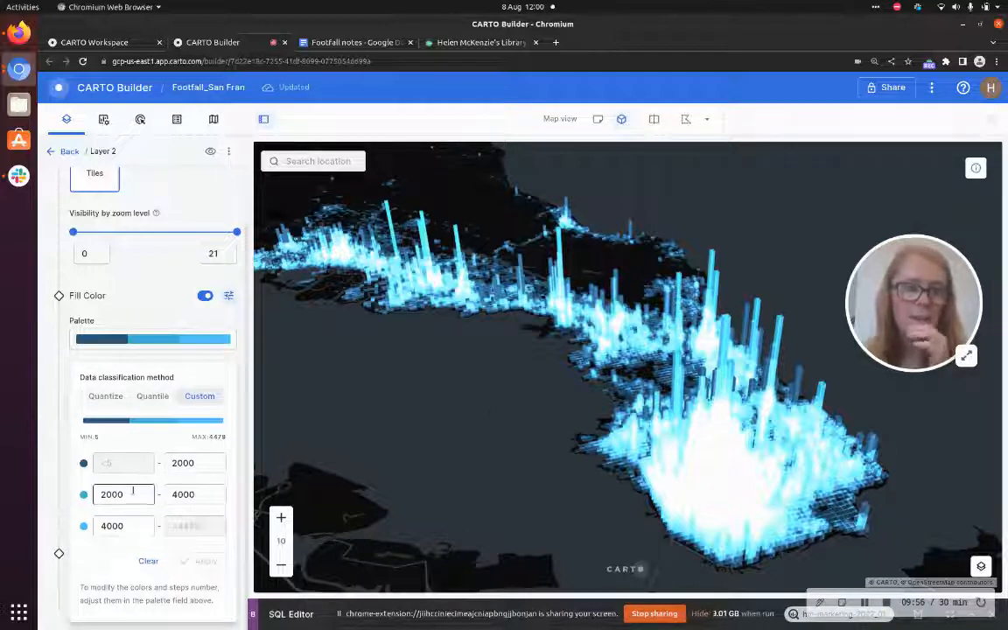
Change the lower class break to 3000, apply it and close the classification panel
{"action": "left_click_drag", "start_coordinate": [91, 494], "coordinate": [103, 494]}
{"action": "type", "text": "3"}
{"action": "left_click", "coordinate": [205, 560]}
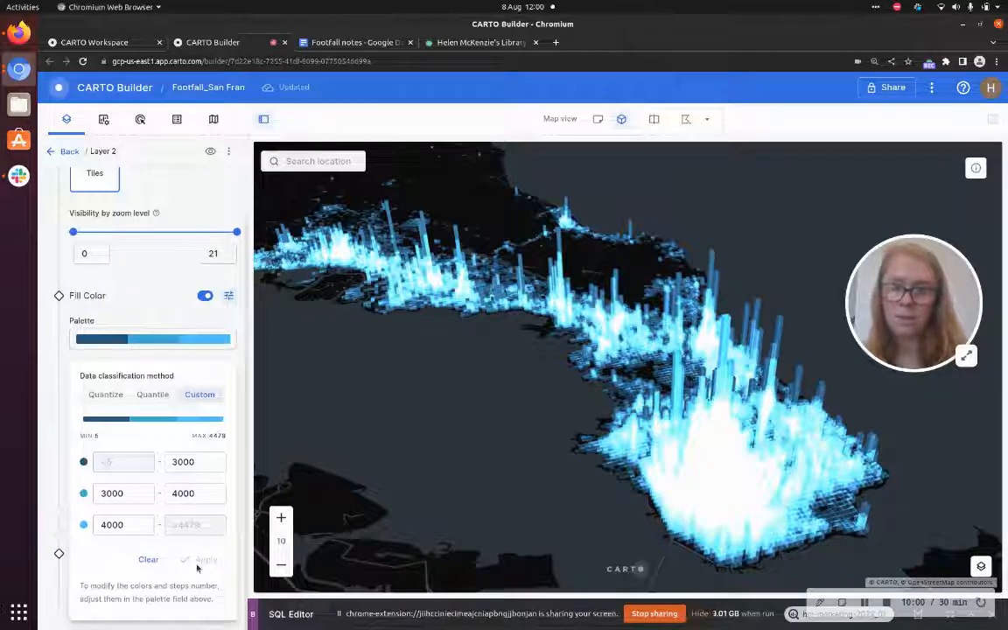
{"action": "right_click", "coordinate": [586, 418]}
{"action": "left_click", "coordinate": [577, 423]}
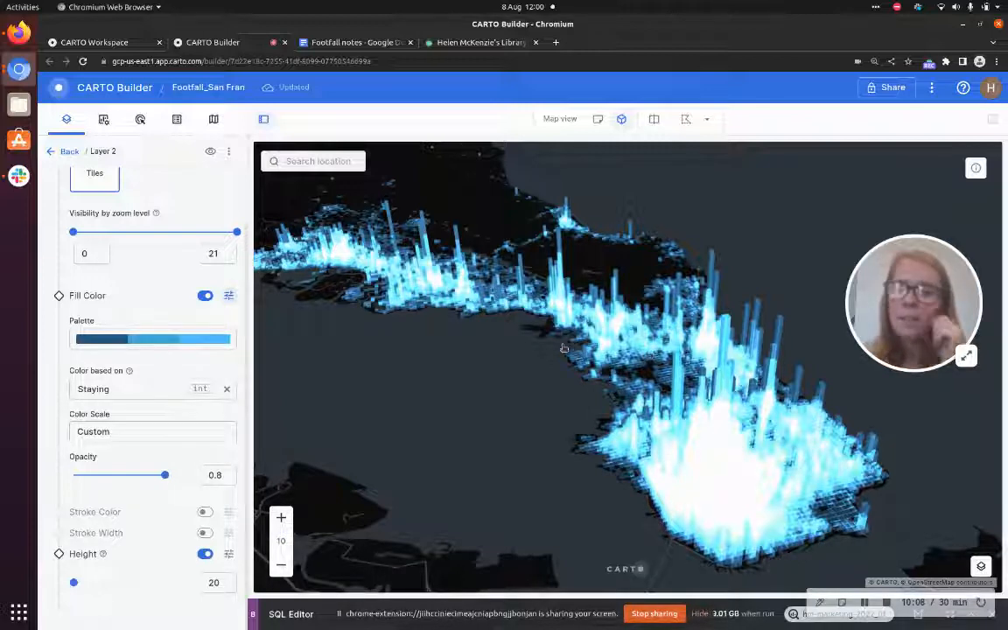
Orbit around the 3D footfall map to inspect the recoloured columns, then return to the layers list
{"action": "left_click_drag", "start_coordinate": [598, 430], "coordinate": [549, 401]}
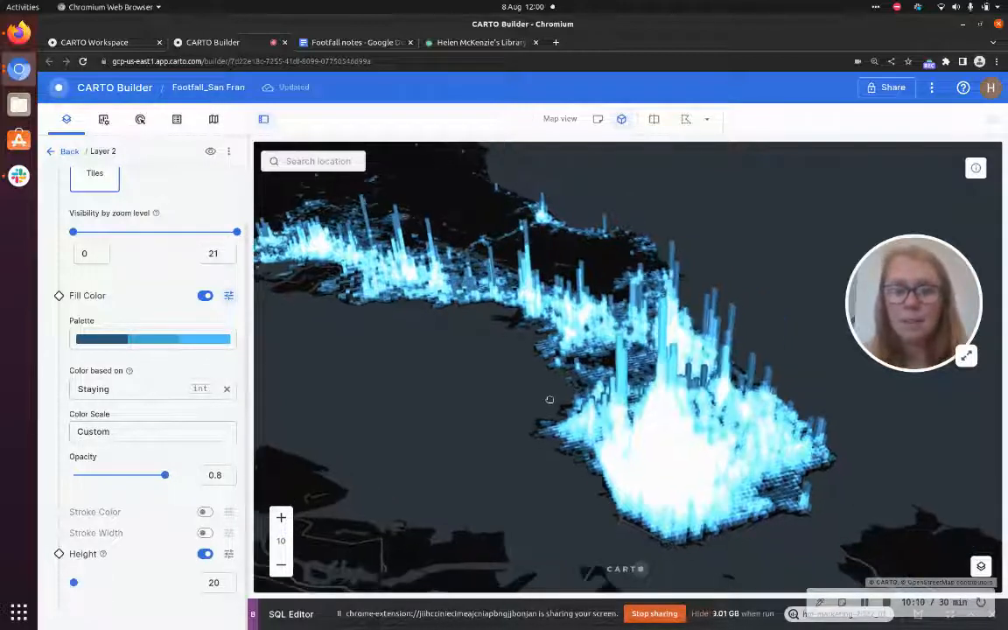
{"action": "left_click_drag", "start_coordinate": [703, 357], "coordinate": [442, 315]}
{"action": "left_click_drag", "start_coordinate": [595, 329], "coordinate": [899, 253]}
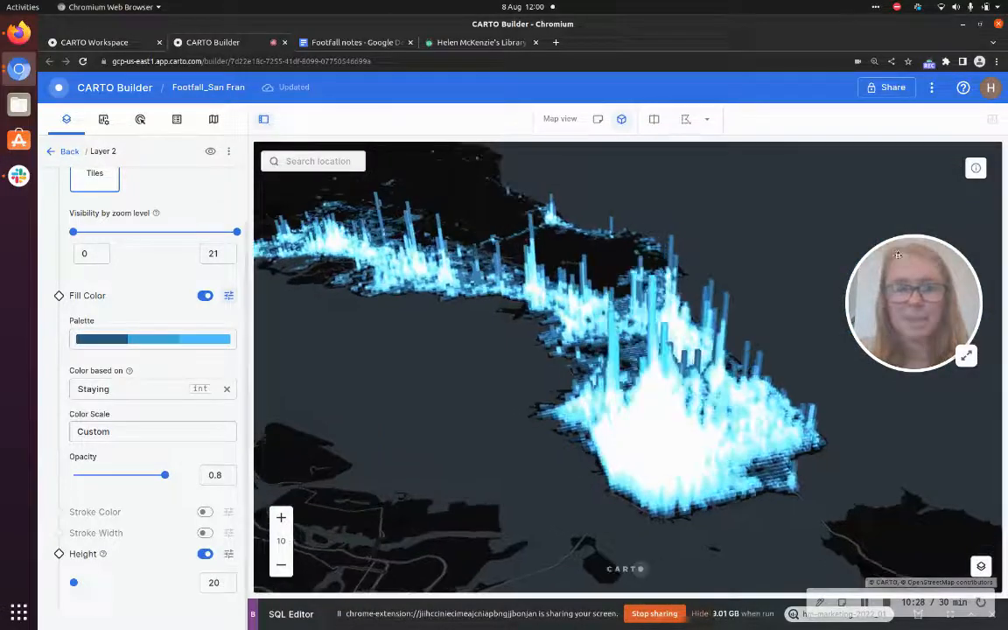
{"action": "left_click_drag", "start_coordinate": [513, 383], "coordinate": [526, 384]}
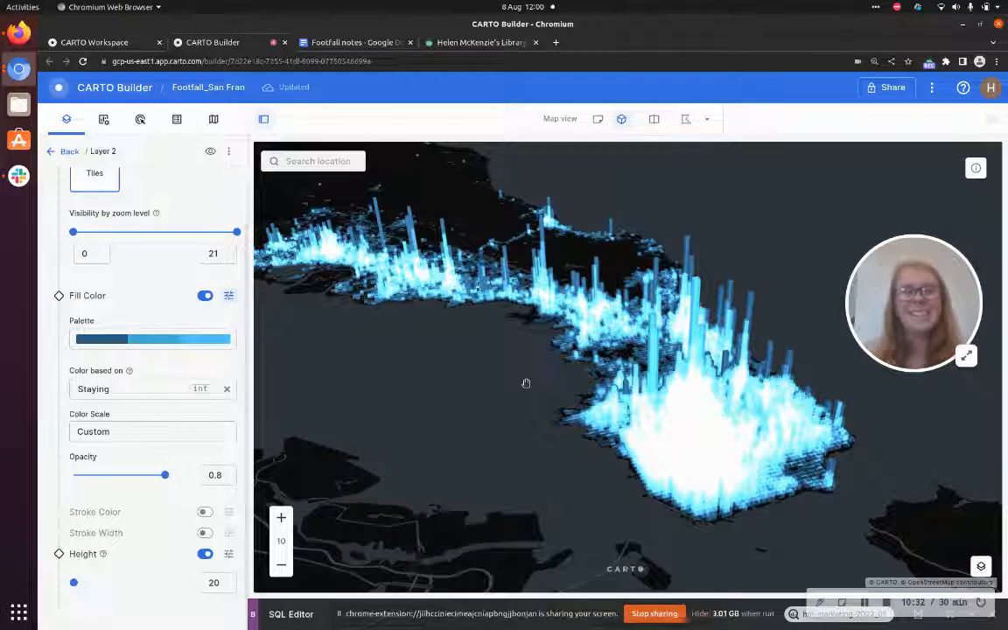
{"action": "left_click", "coordinate": [66, 150]}
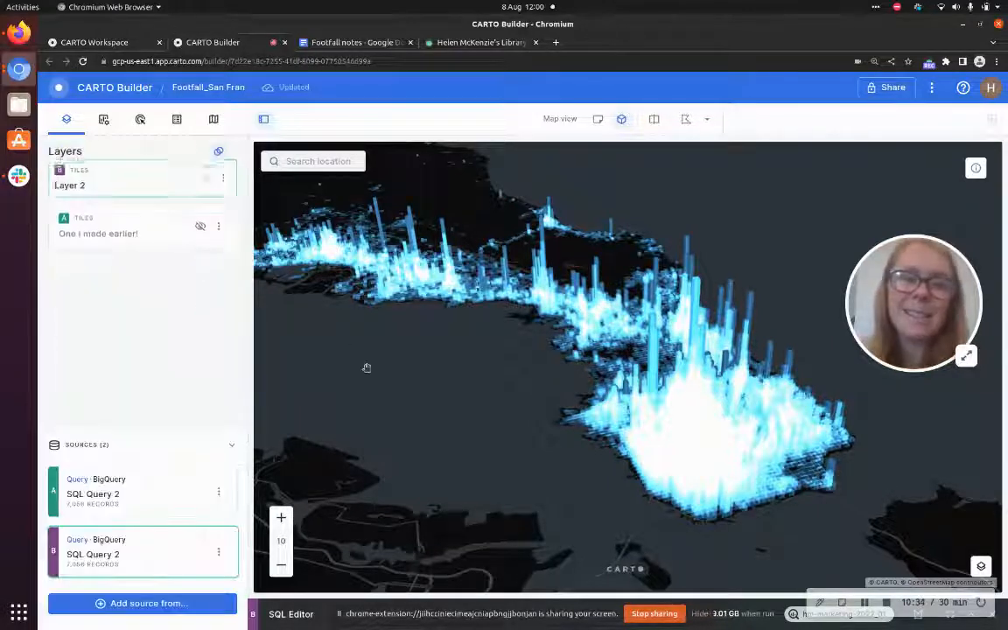